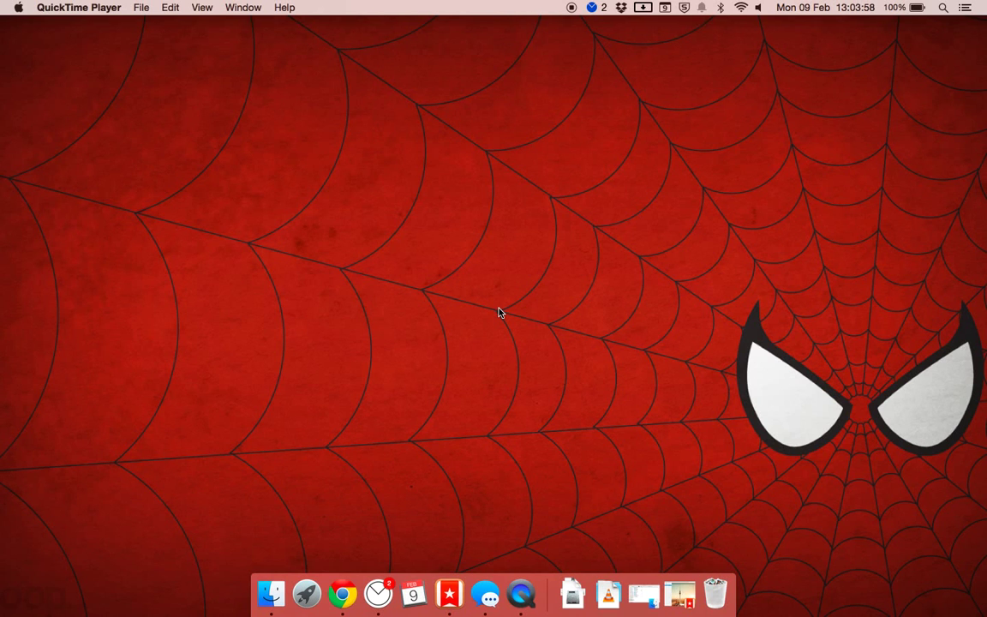
Step: Launch Wunderlist from its Dock icon
left_click(445, 592)
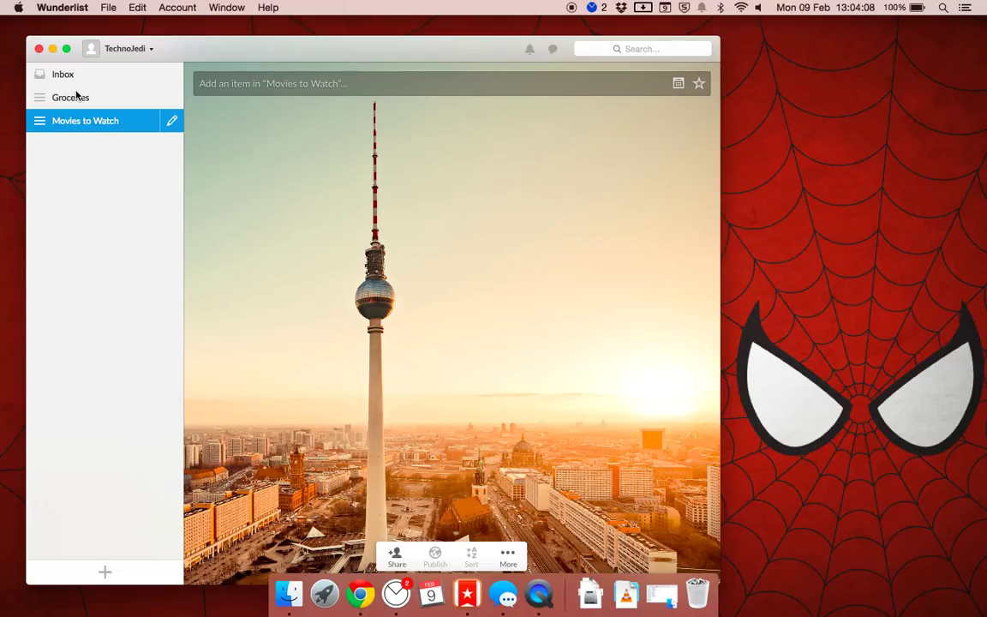
Step: Look through the Inbox, Groceries and Movies to Watch lists, returning to Inbox
left_click(65, 77)
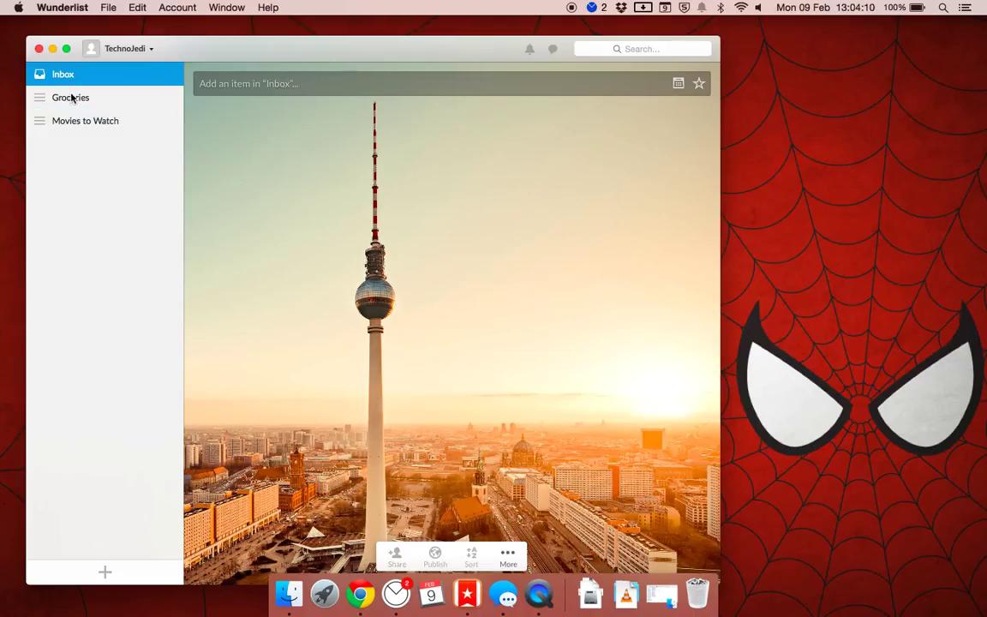
left_click(72, 97)
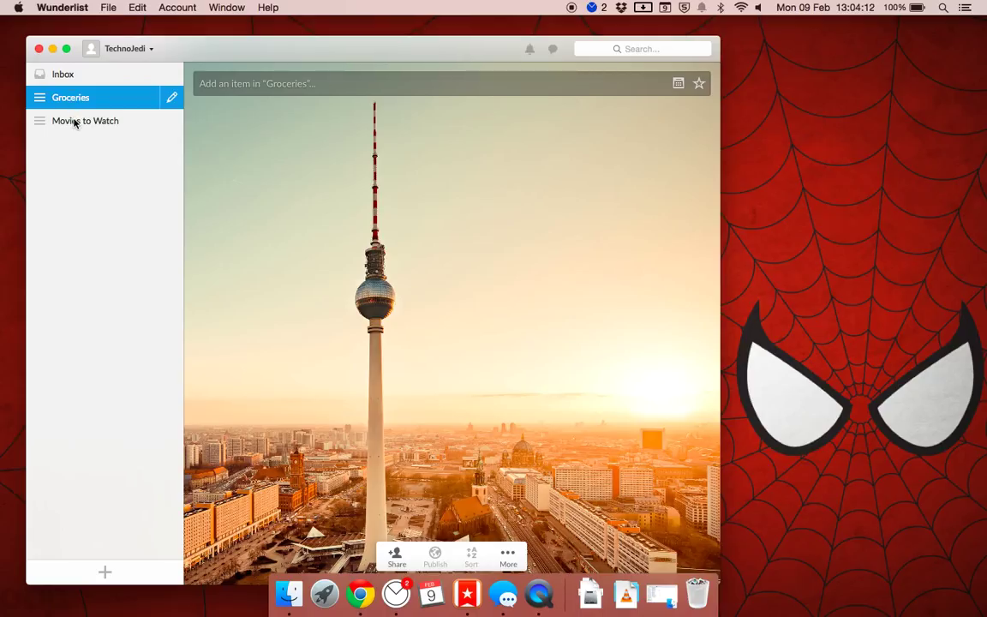
left_click(73, 121)
left_click(66, 73)
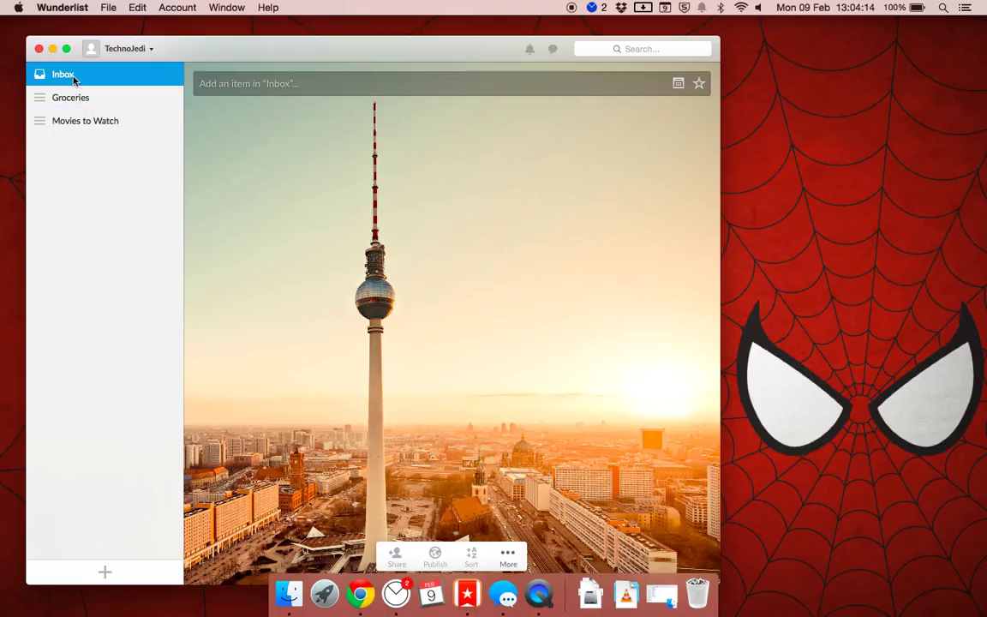
Step: Add Inbox tasks: a call reminder for a contact, 'Write blog' and 'Go to the shops'
left_click(274, 85)
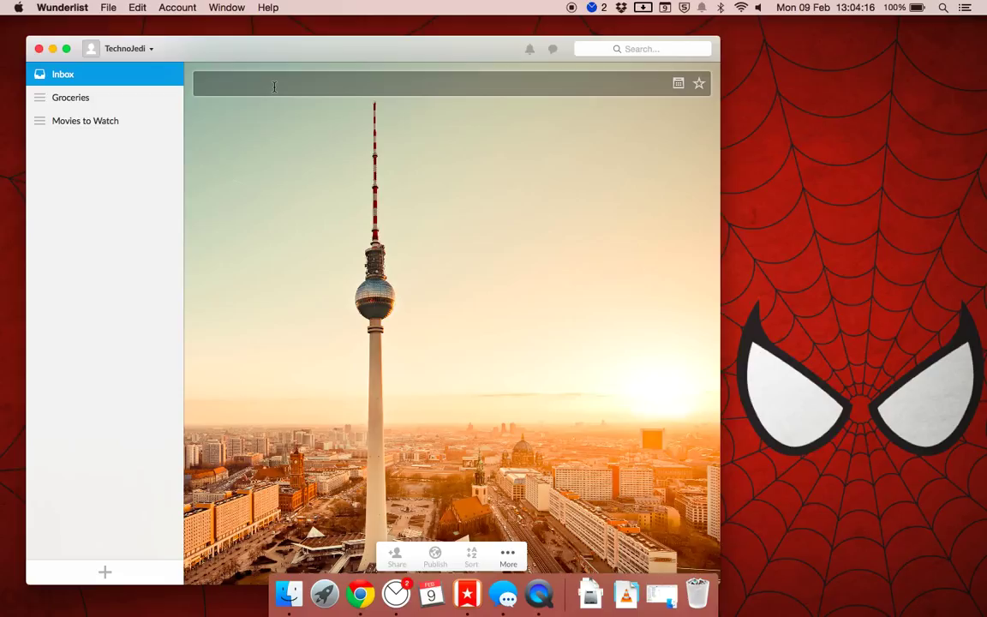
type("Call darryn")
key("Return")
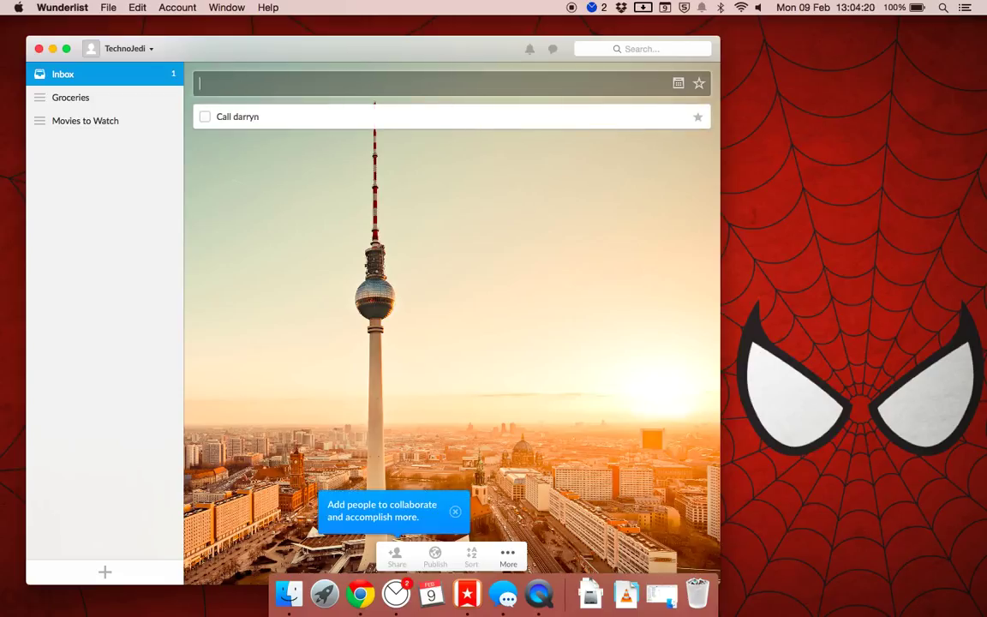
type("Write blog")
key("Return")
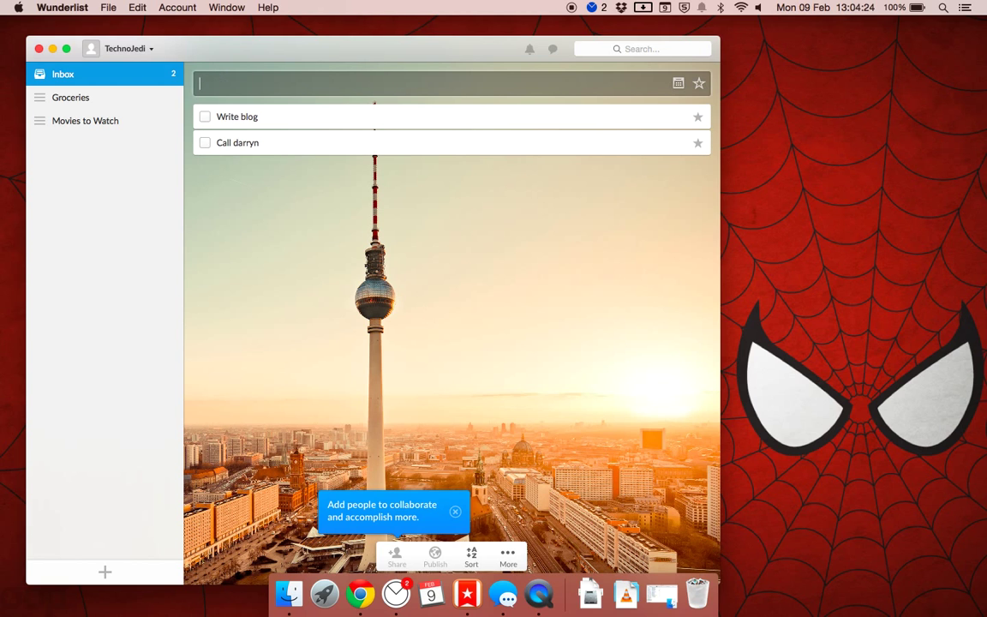
type("Go to the shops")
key("Return")
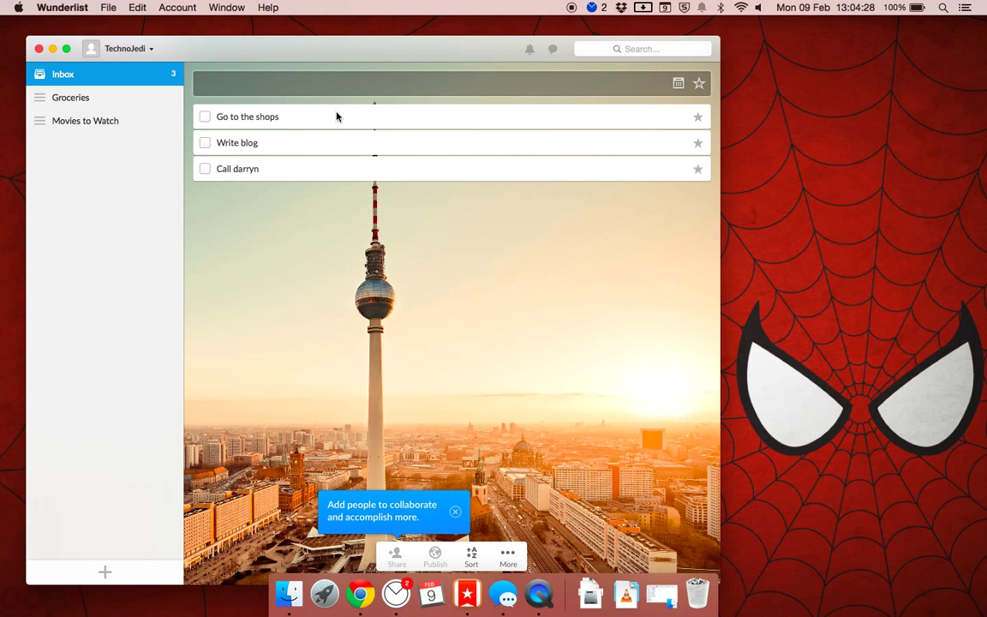
Step: Select the three Inbox tasks together, then clear the selection
left_click(361, 124)
left_click(363, 168, "shift")
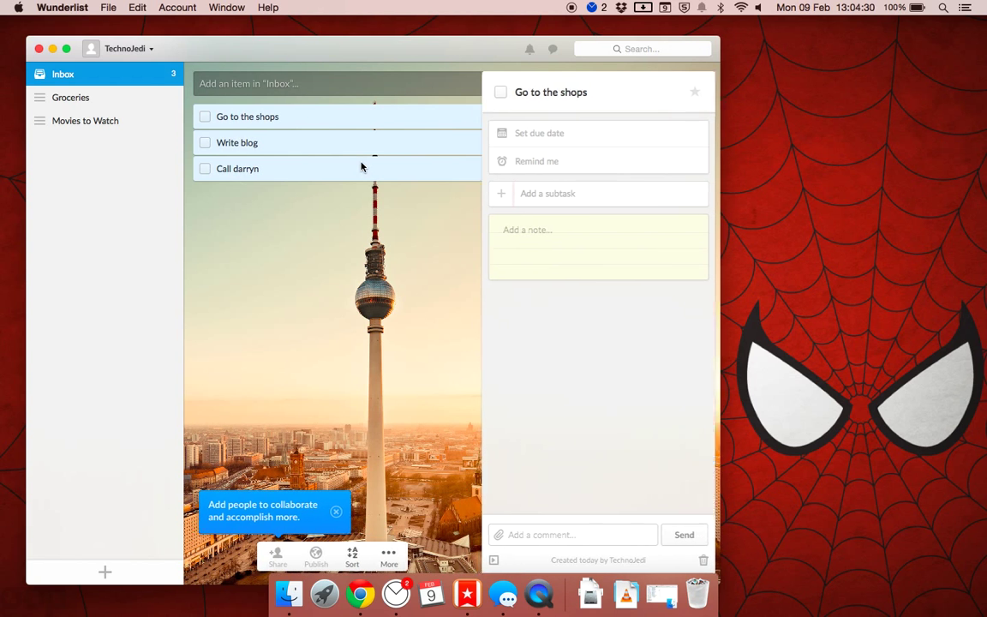
left_click(352, 206)
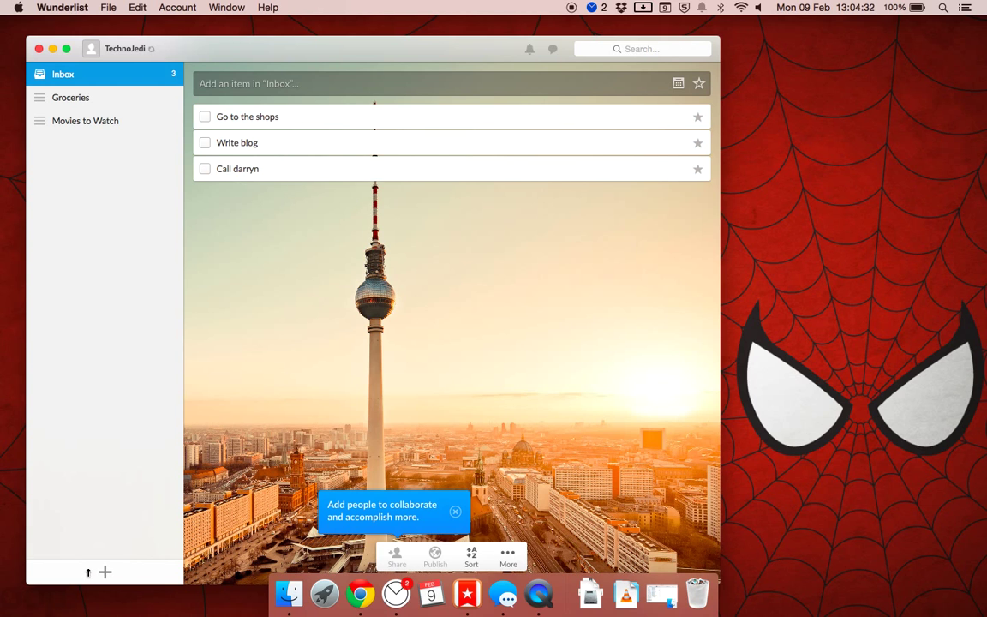
Step: Add two sidebar lists with the + button, named 'Blog' and 'Work'
left_click(97, 572)
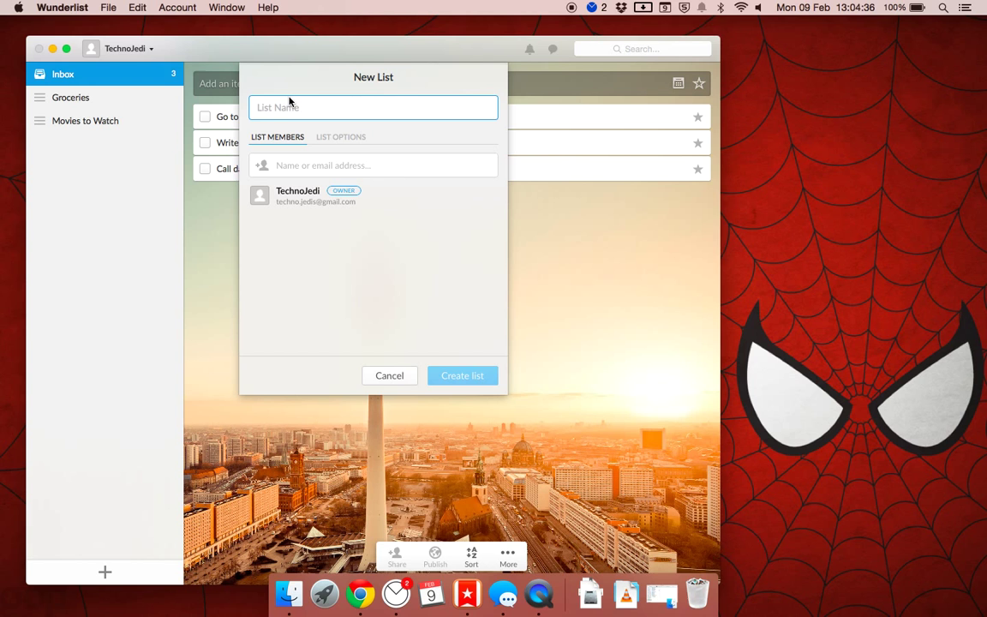
type("Blog")
key("Return")
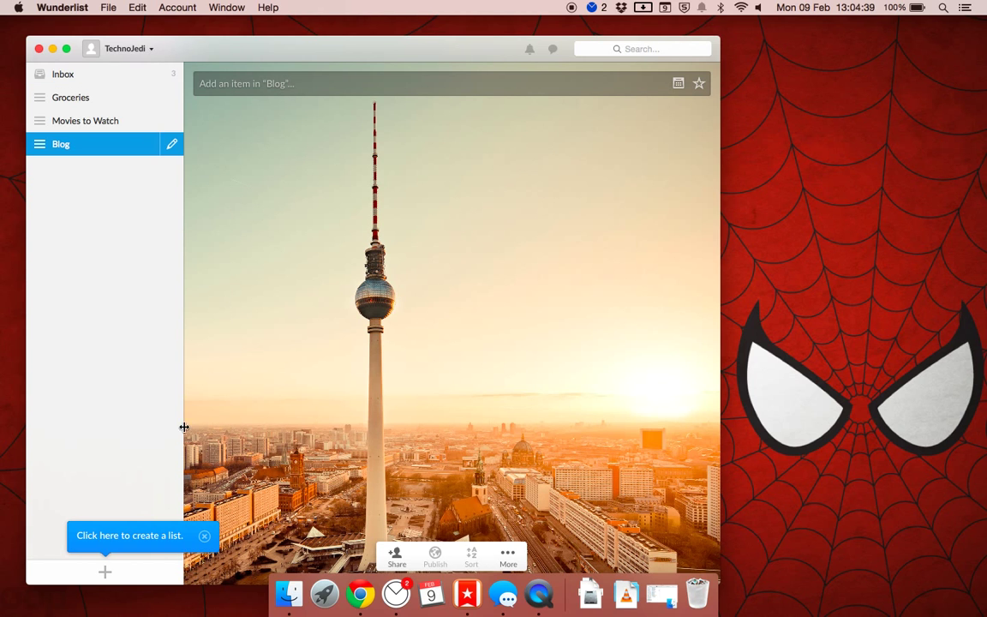
left_click(104, 572)
type("Work")
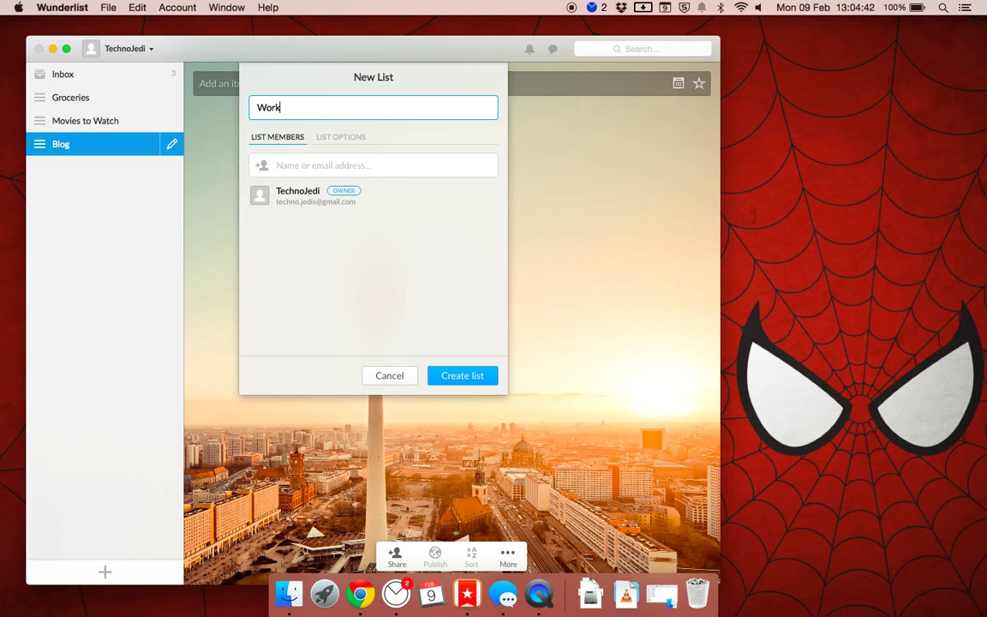
key("Return")
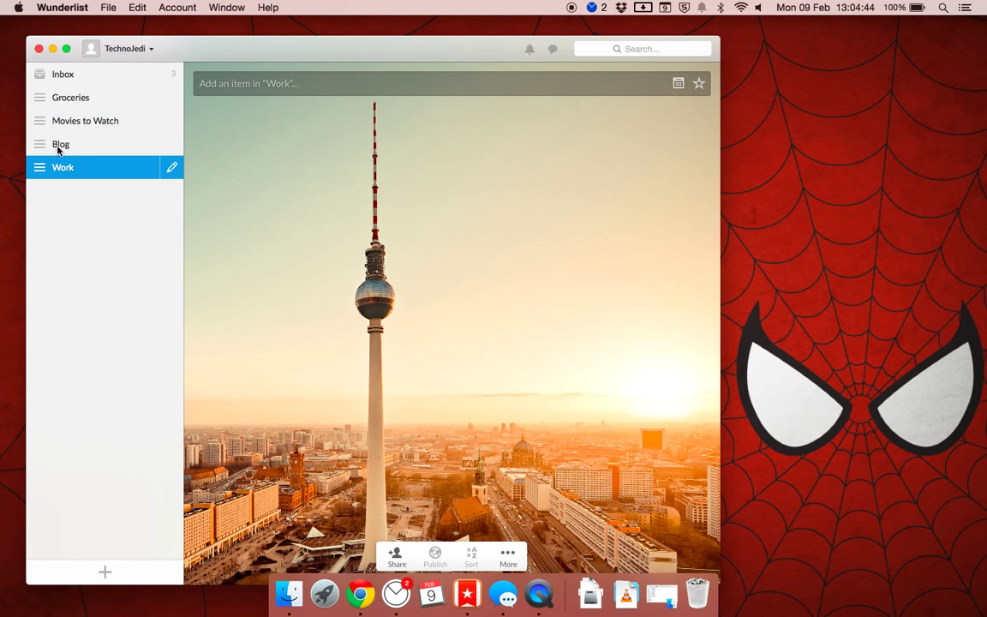
right_click(79, 169)
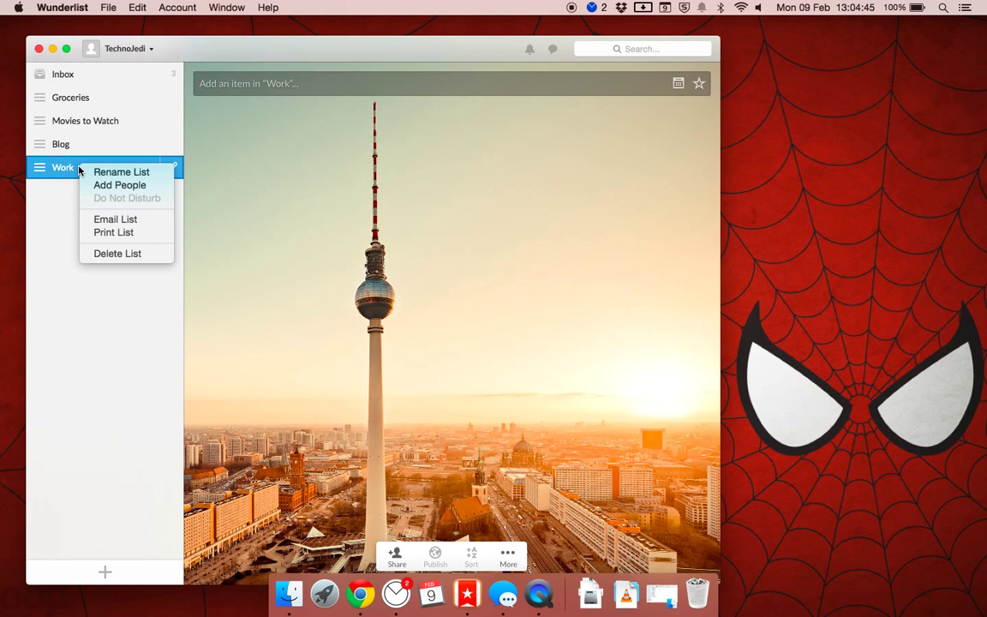
left_click(121, 186)
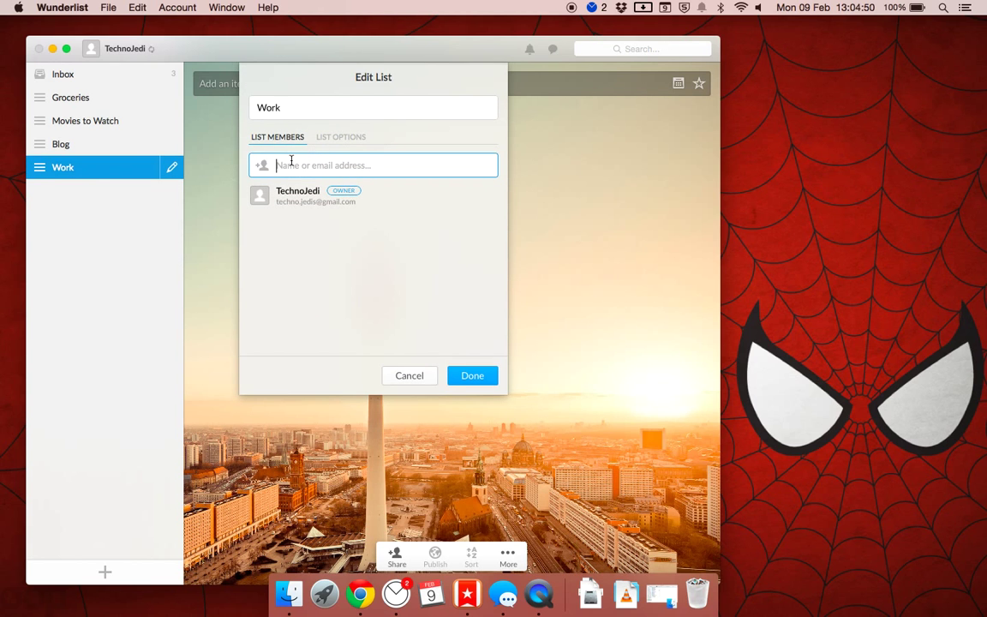
type("Hosmichalla")
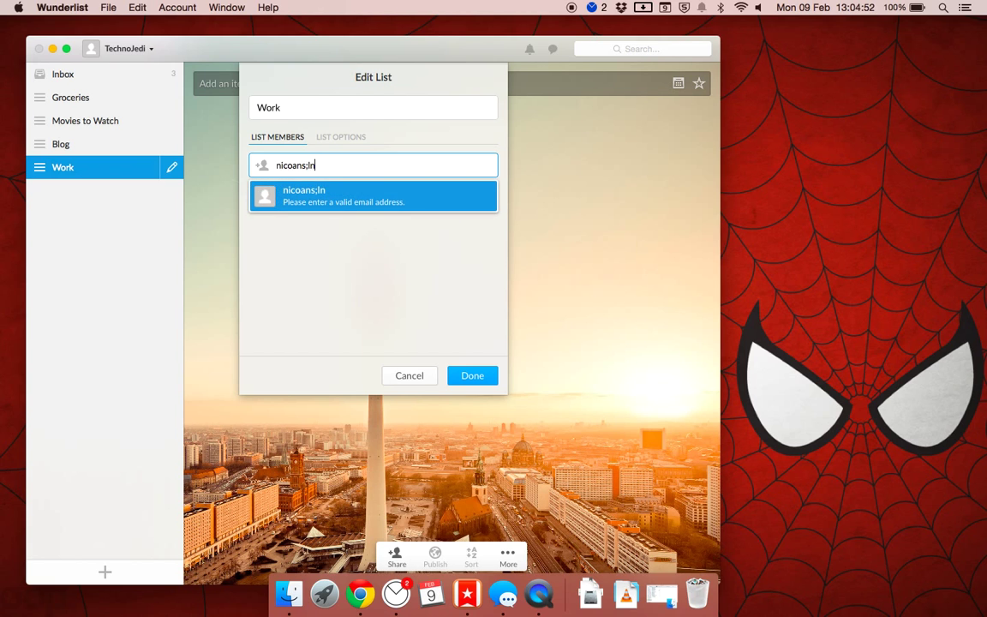
key("super+a")
key("BackSpace")
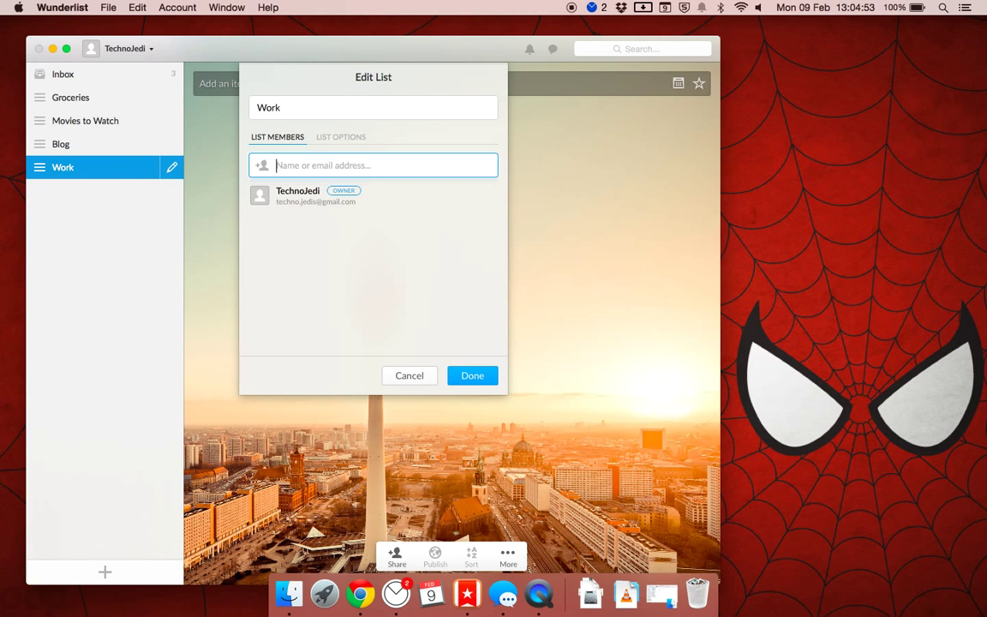
left_click(458, 378)
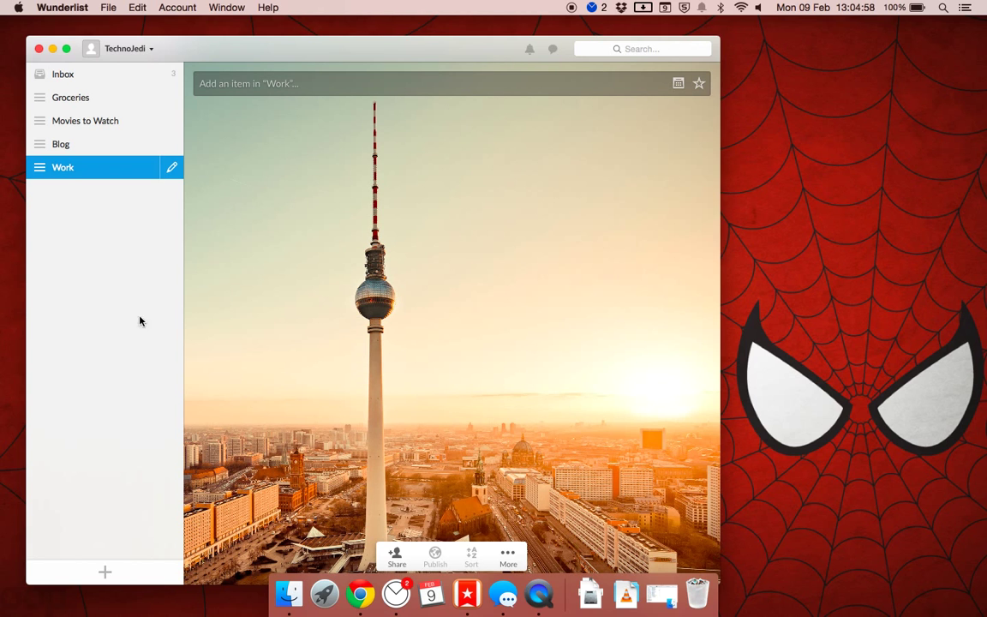
Step: Add 'Team barbie | 20 March' to Work, then open its details and comment box
left_click(257, 87)
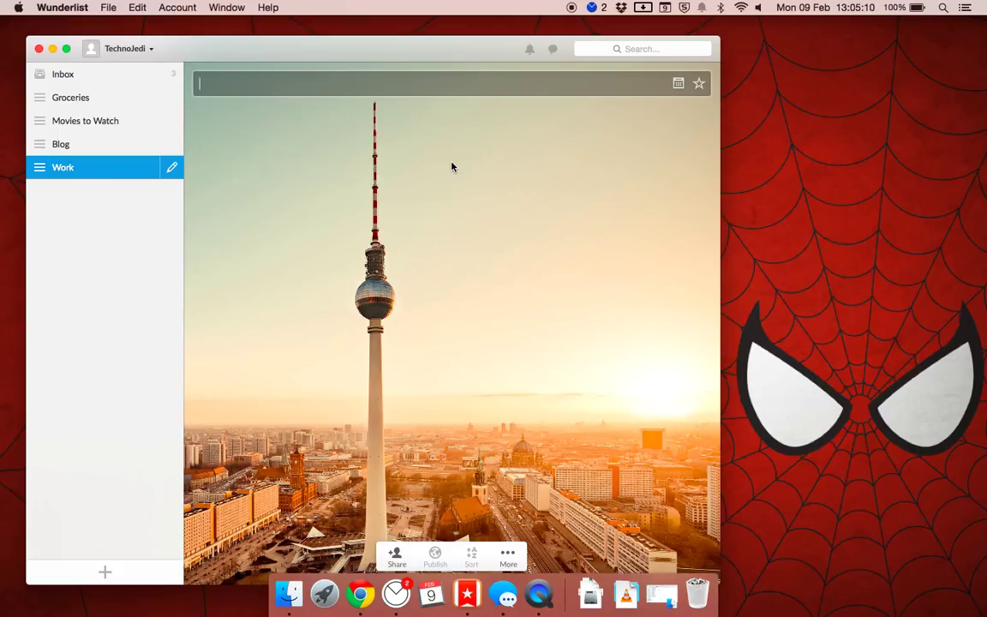
type("Team barbie | 20 March")
key("Return")
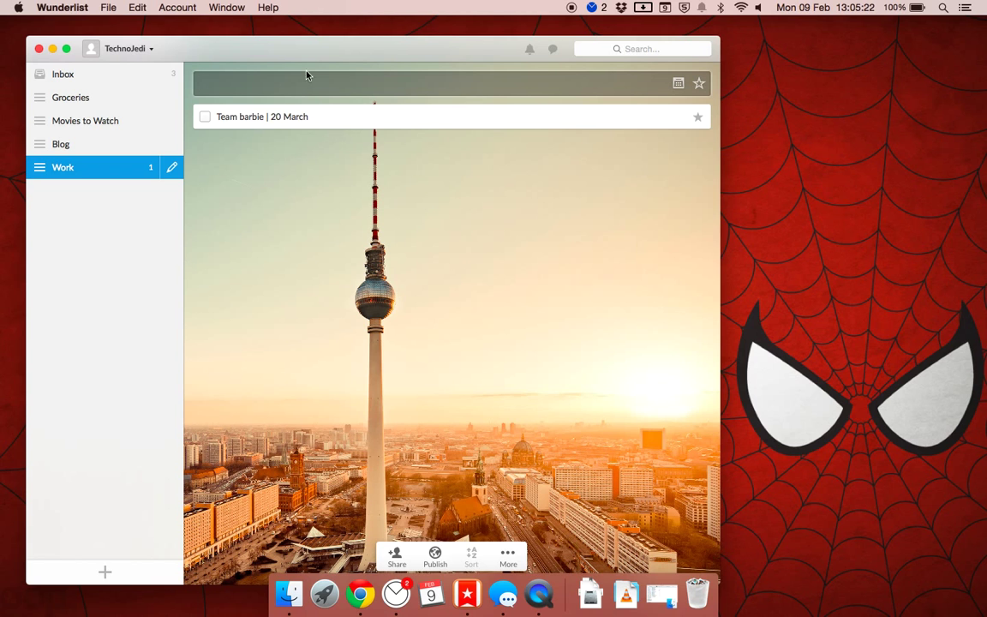
left_click(412, 126)
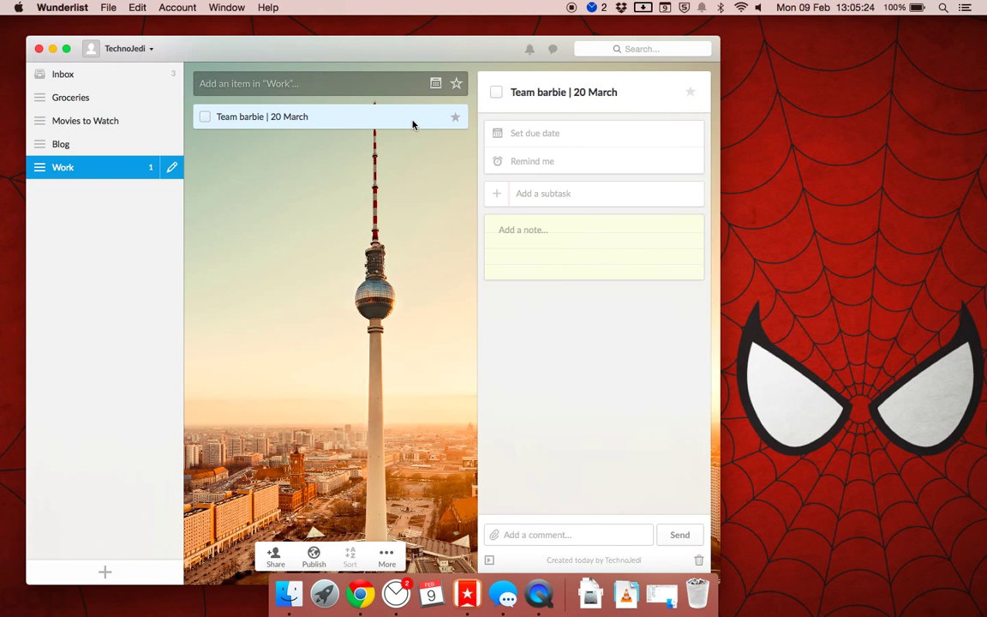
left_click(565, 535)
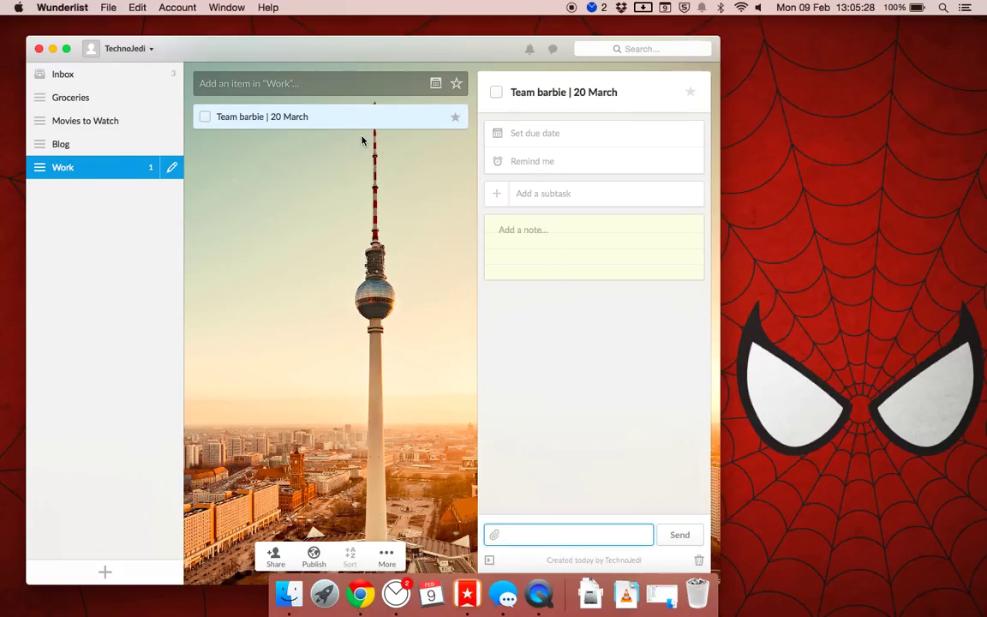
Step: Add a contact to the Work list through Add People, searching by part of their address
right_click(80, 169)
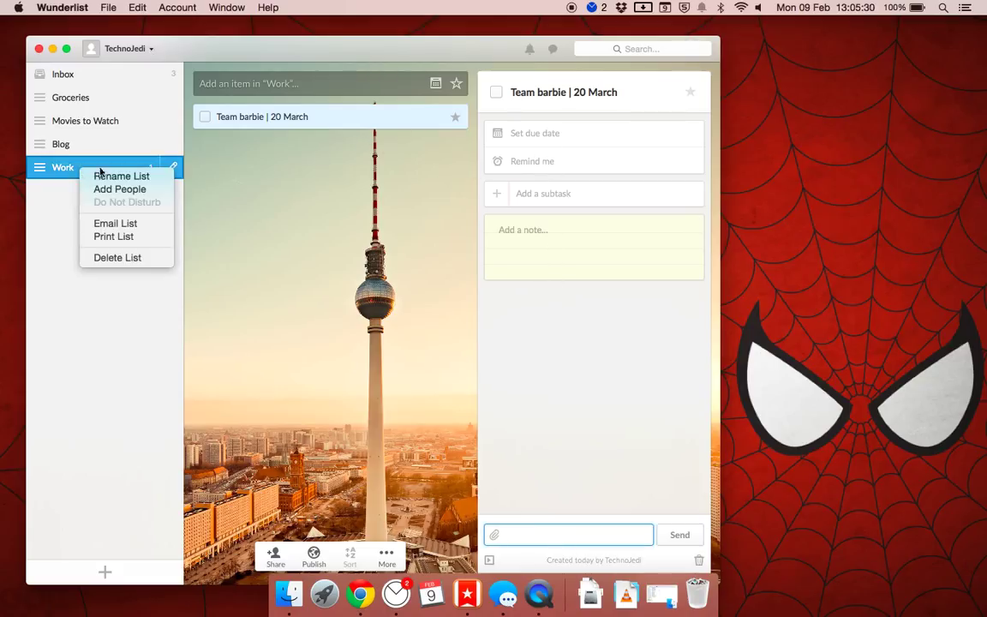
left_click(163, 189)
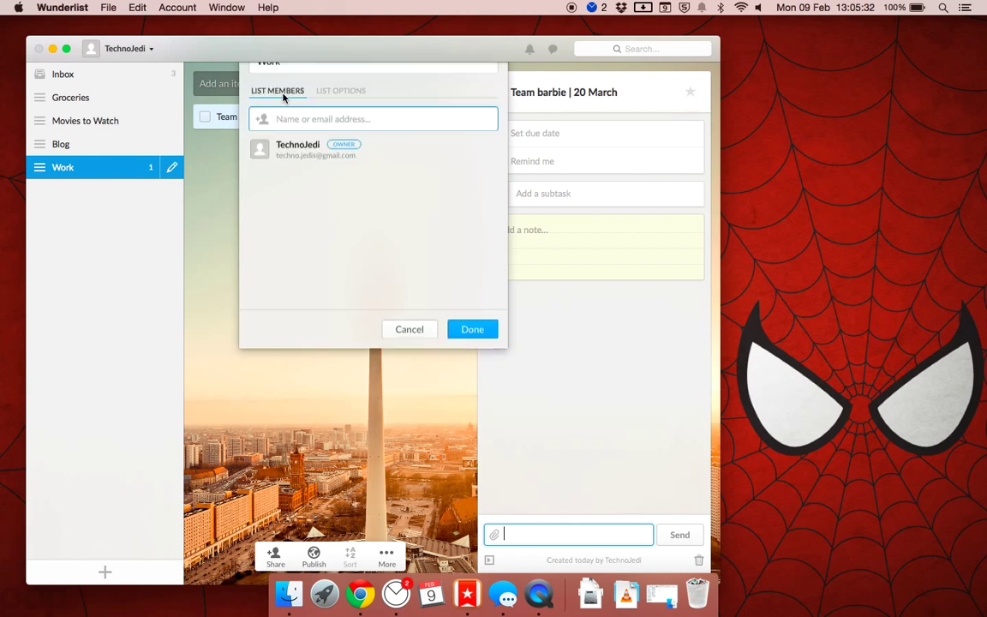
type("ger")
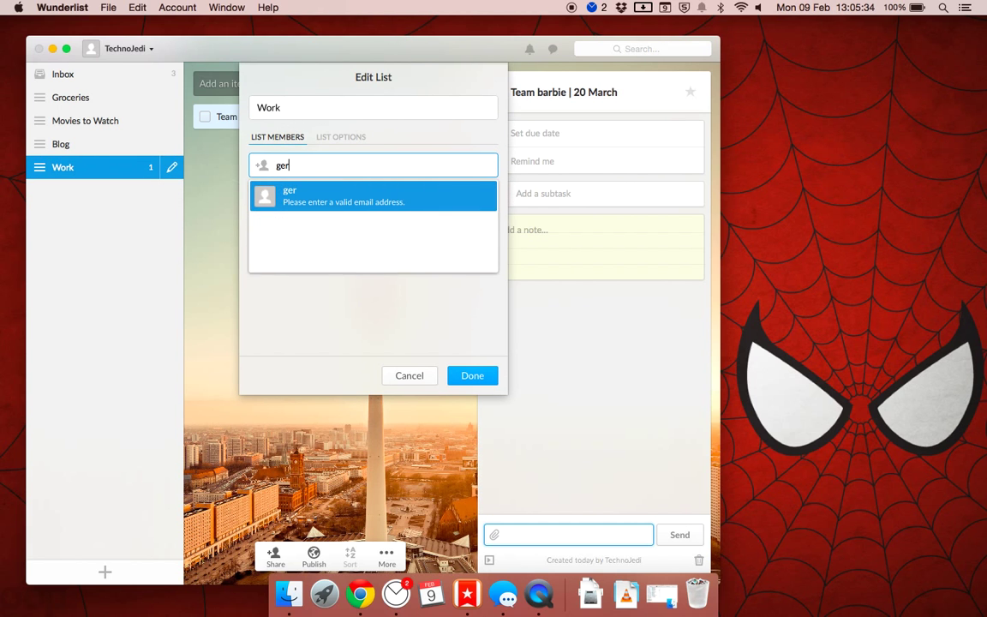
key("BackSpace")
key("Down")
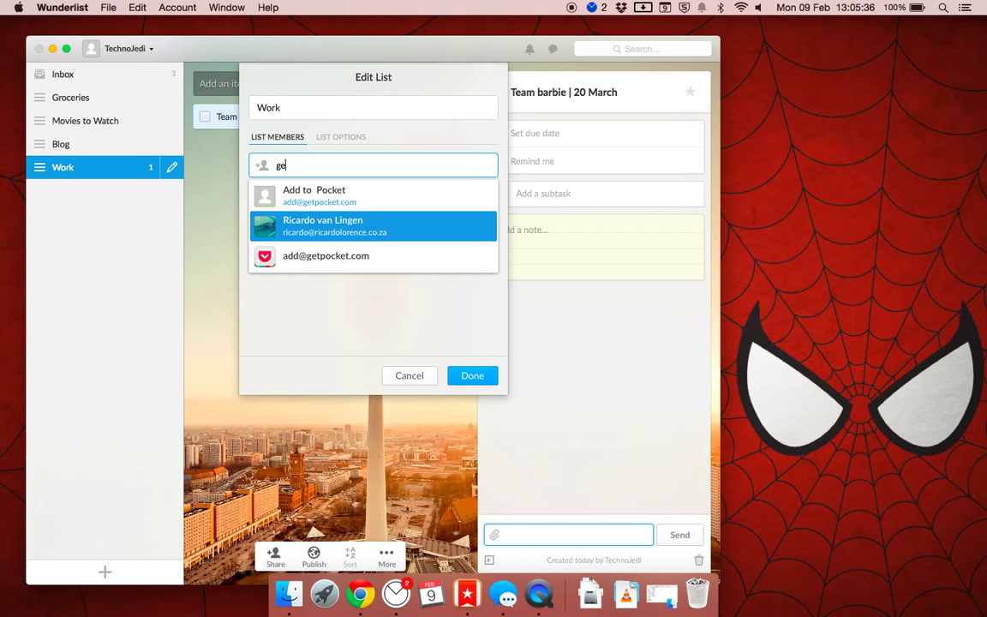
key("Return")
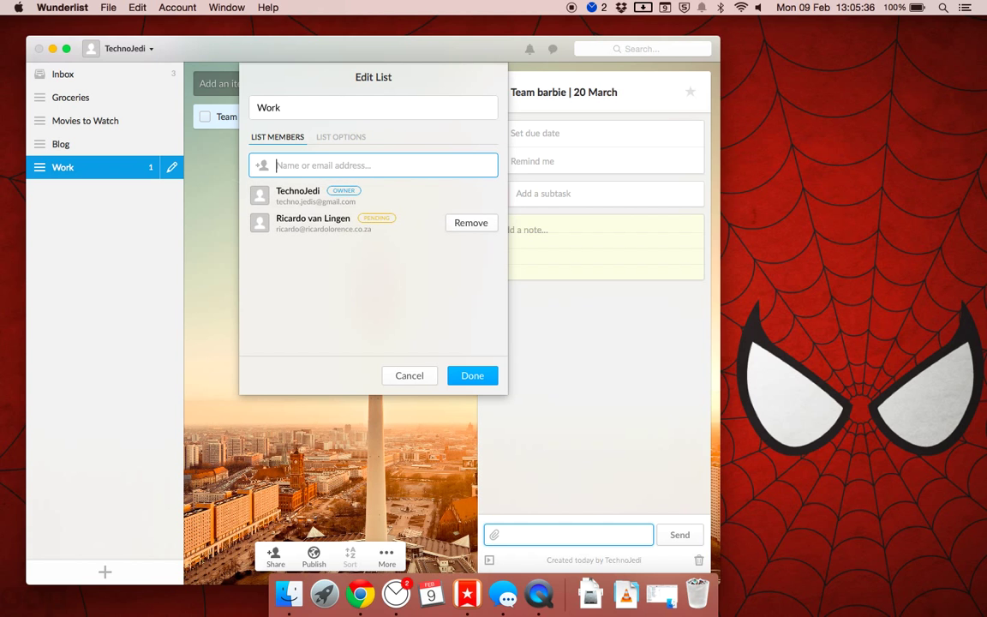
left_click(473, 377)
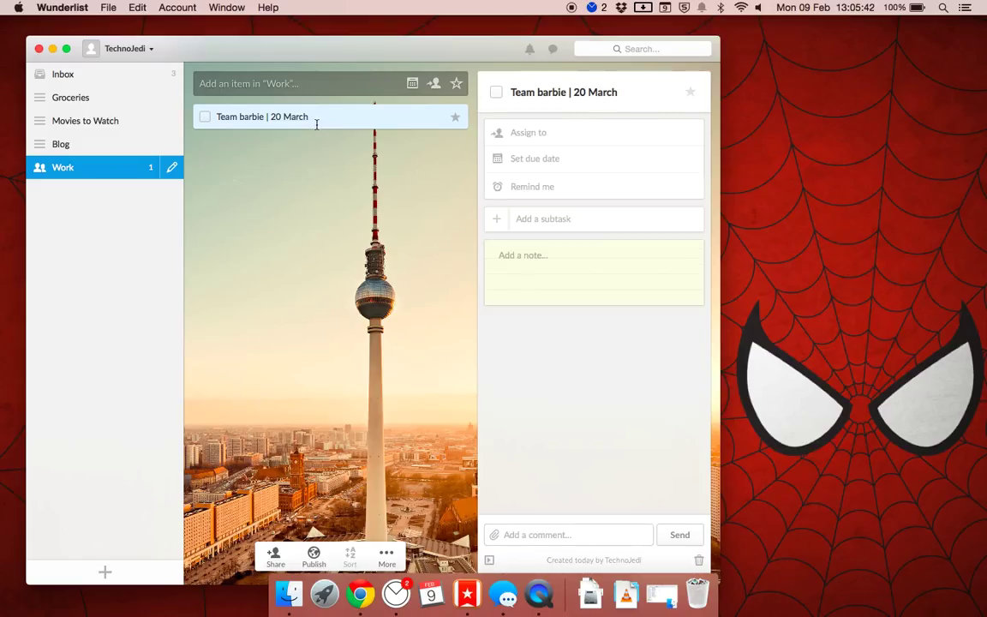
Step: Set the Team barbie | 20 March task's assignee to yourself (Me)
left_click(558, 131)
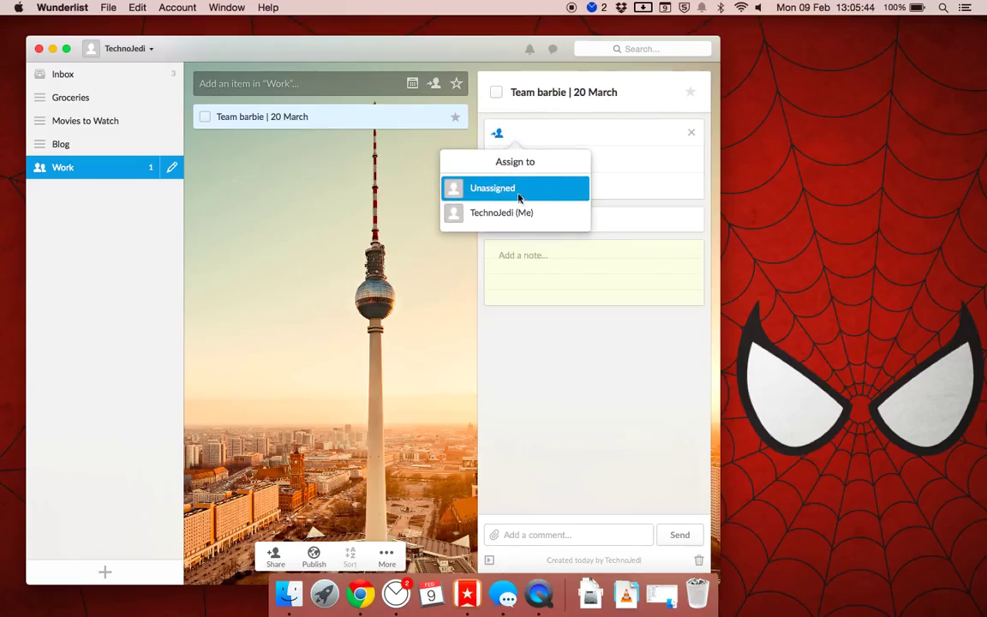
left_click(511, 211)
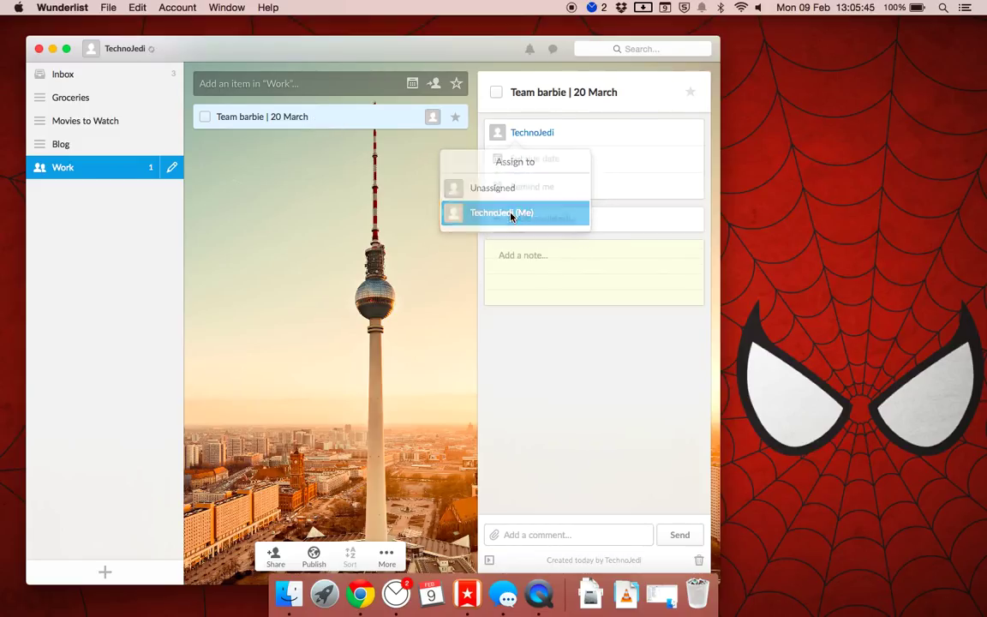
left_click(561, 133)
left_click(529, 304)
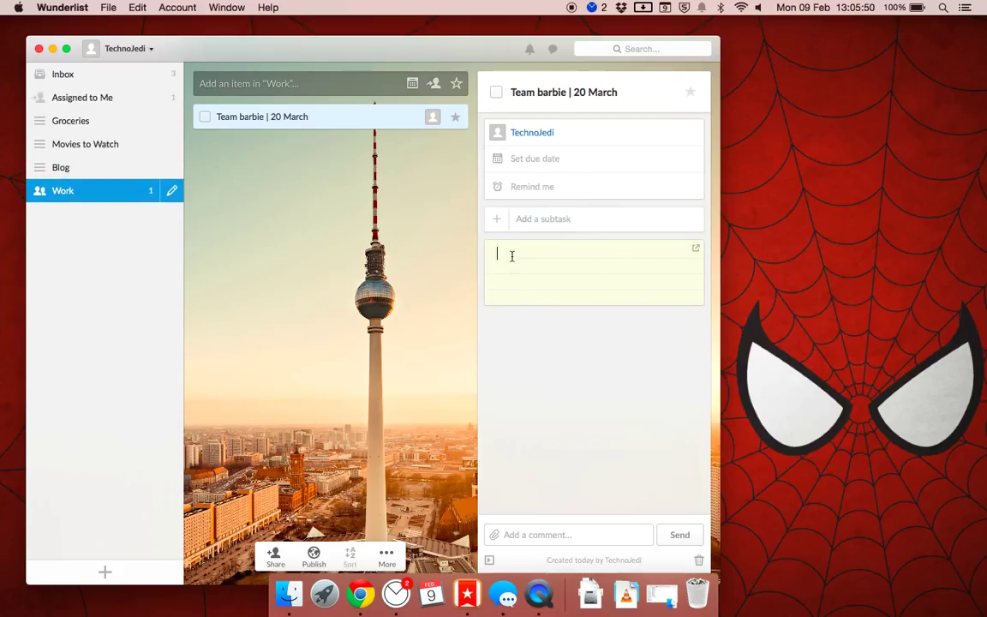
Step: Browse the Blog, Groceries and Work lists, ending on Movies to Watch
left_click(75, 172)
left_click(75, 144)
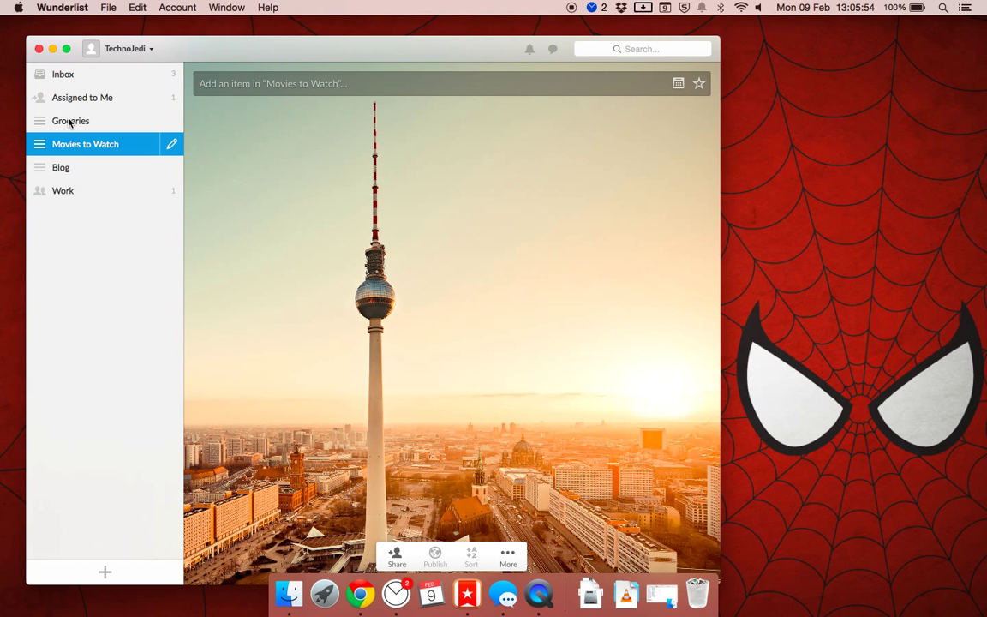
left_click(69, 123)
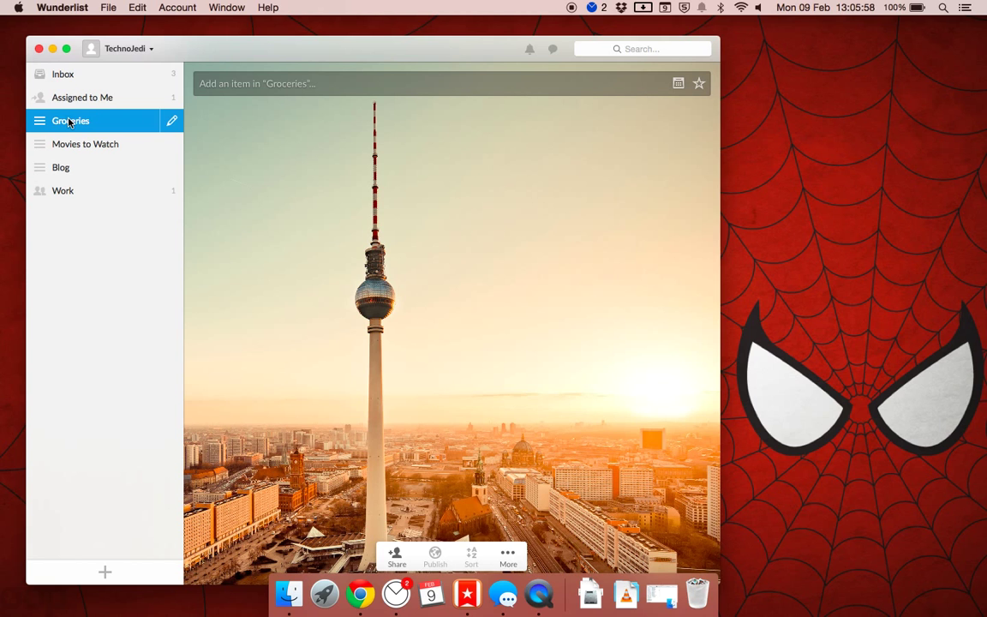
left_click(74, 144)
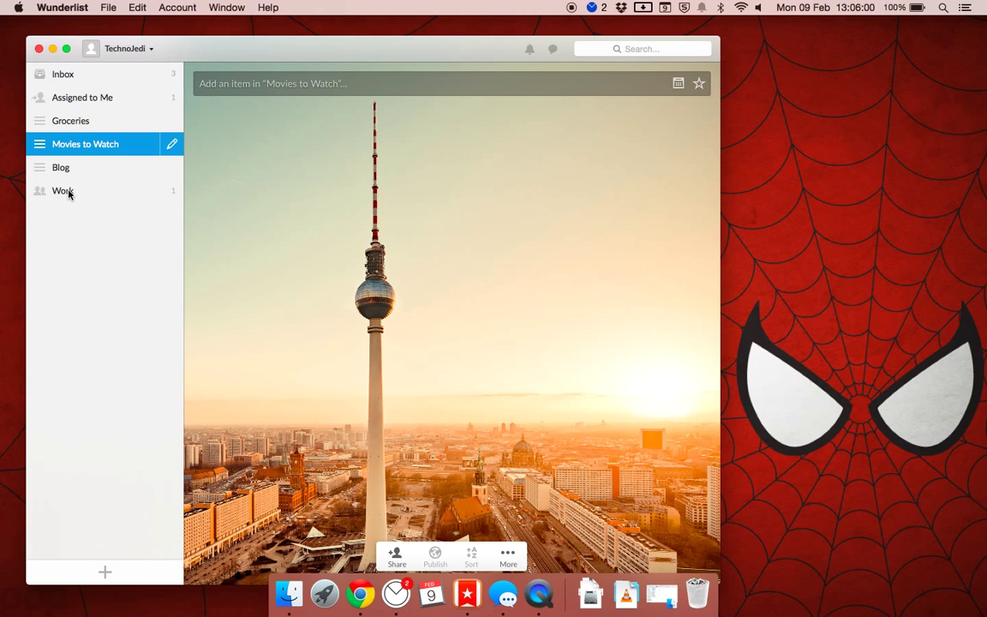
left_click(69, 193)
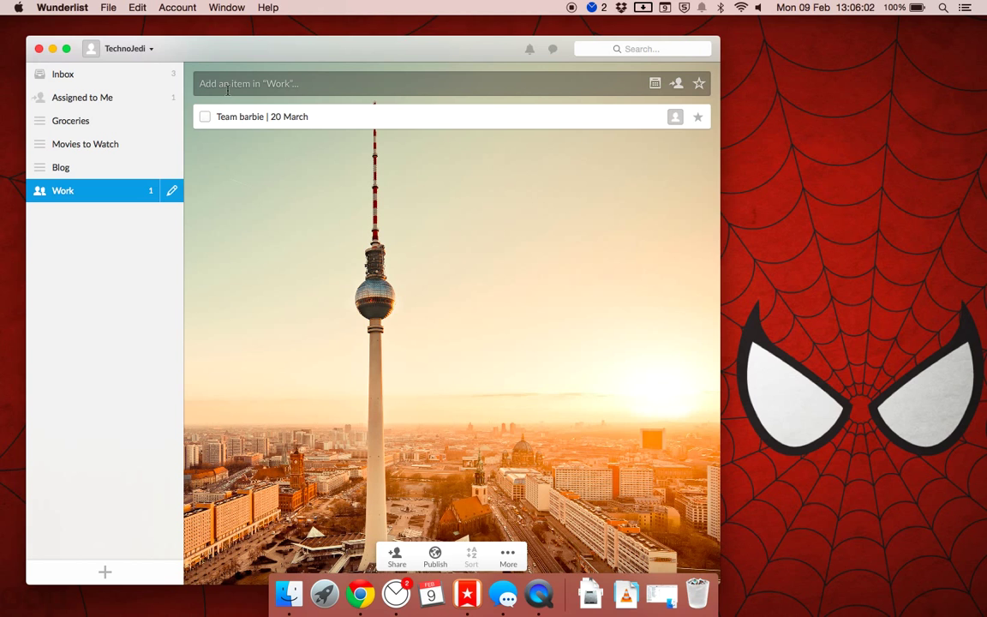
left_click(80, 150)
Step: Add a 'Bladerunner' task in Movies to Watch and drag it onto the Work list
left_click(225, 87)
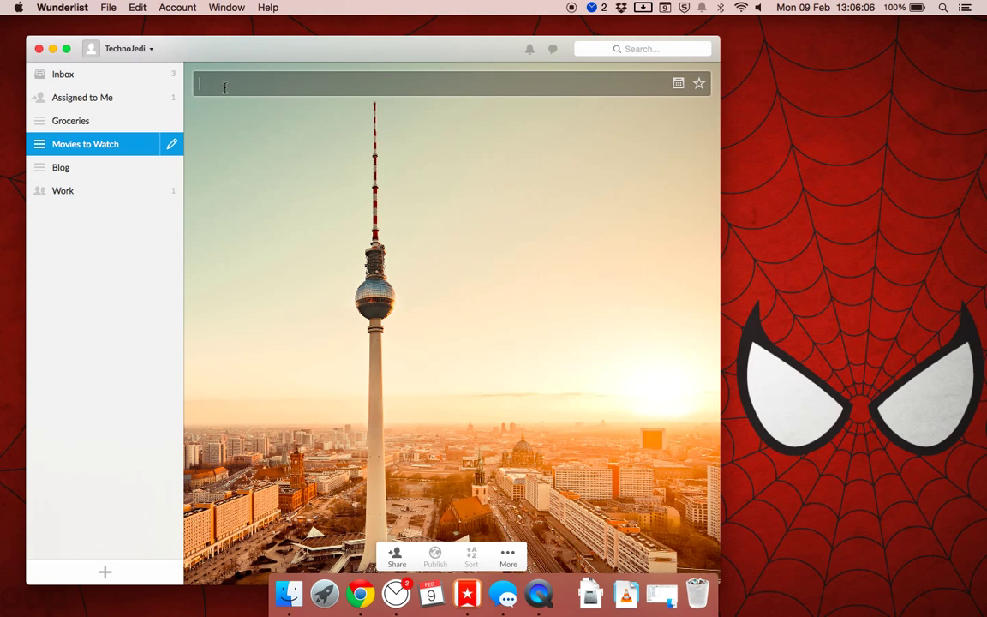
type("Bladerunner")
key("Return")
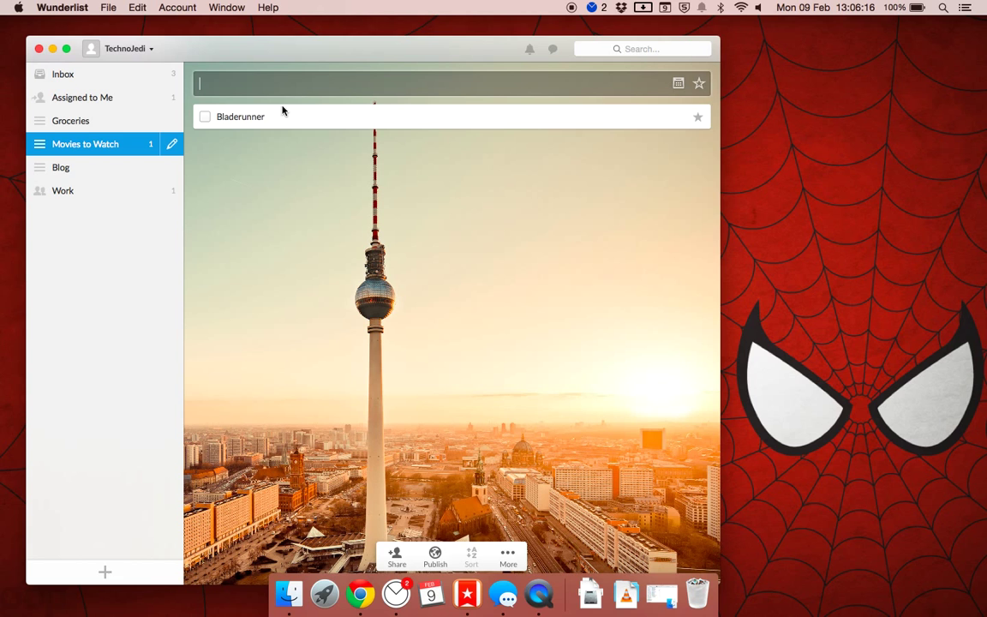
left_click_drag(277, 121, 103, 198)
left_click(103, 195)
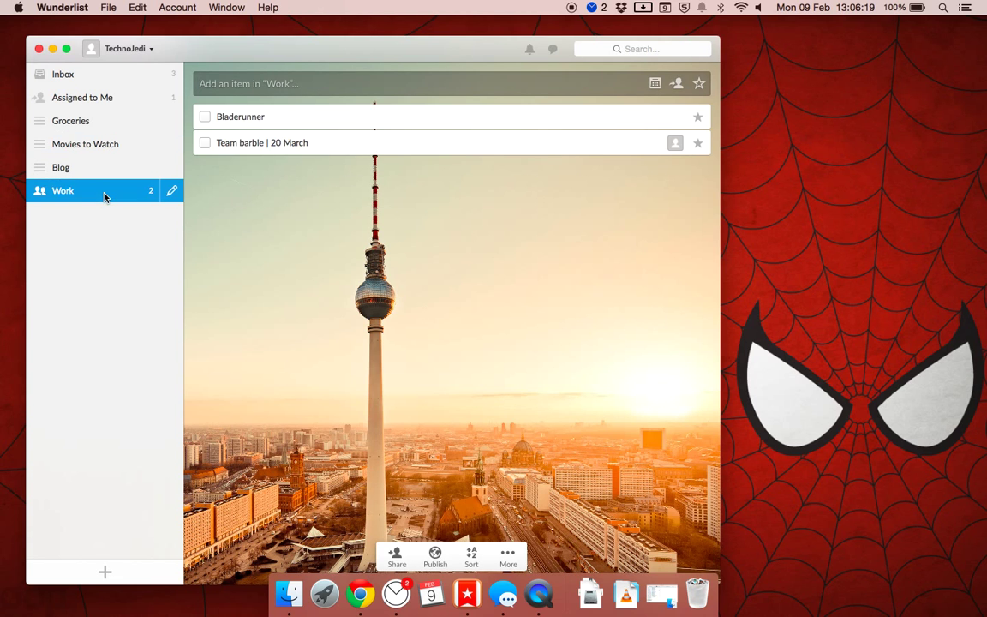
Step: Mark Bladerunner Due Today and check it appears in the Today and Week lists
right_click(280, 124)
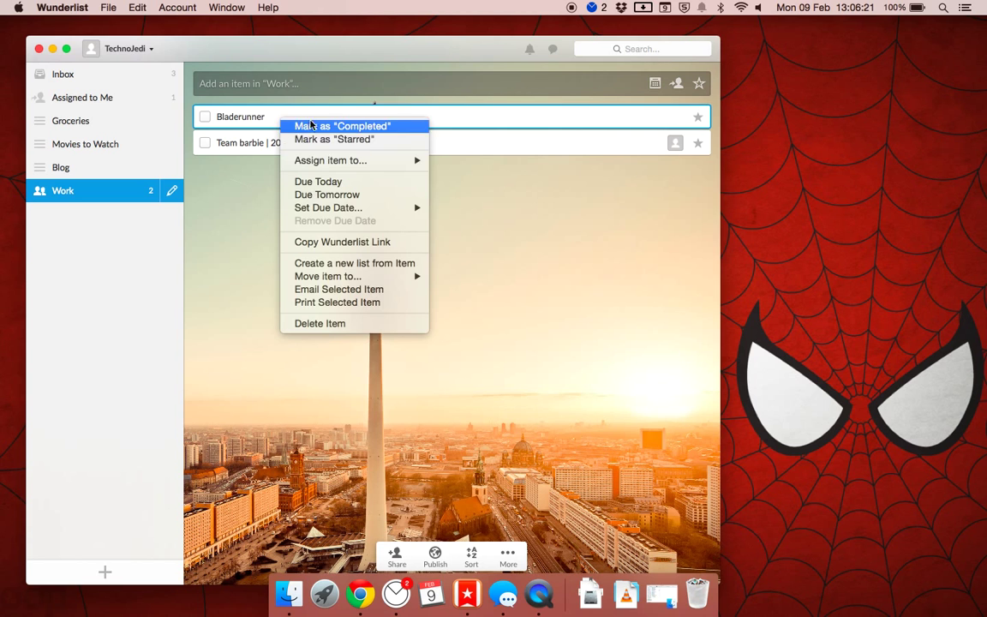
left_click(344, 182)
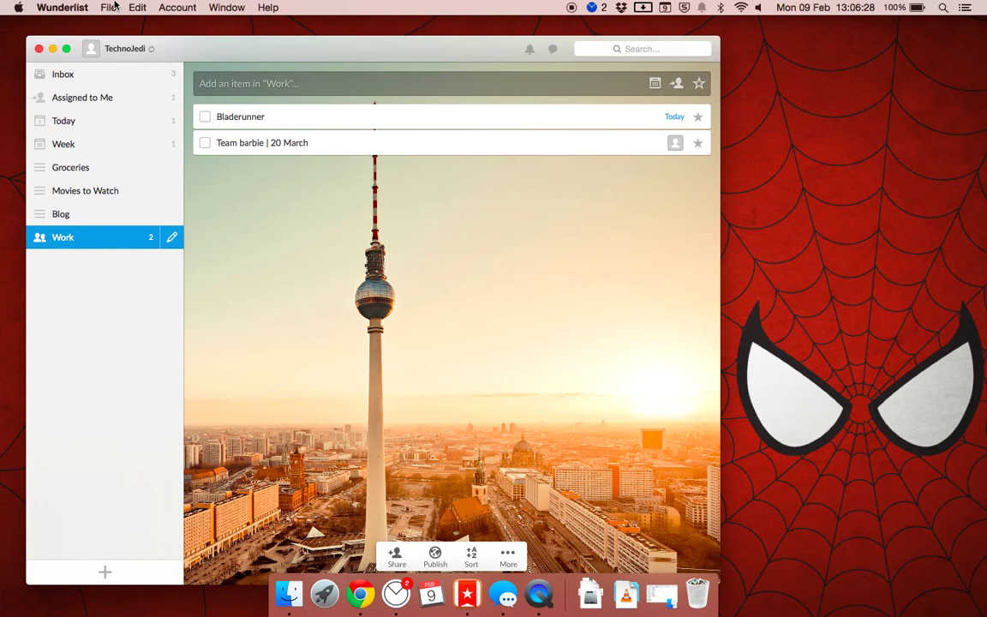
left_click(62, 191)
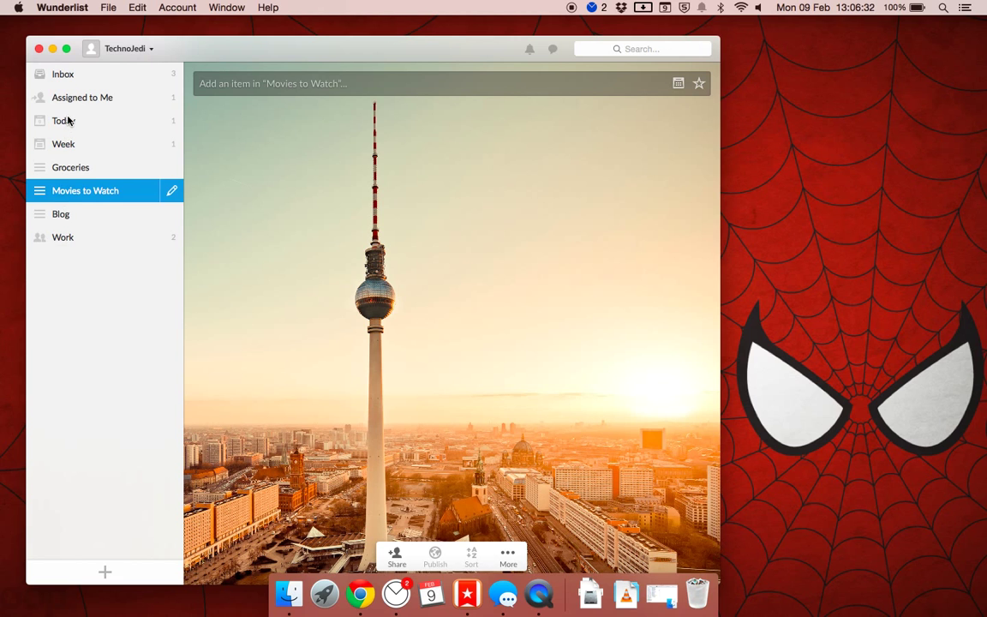
left_click(69, 121)
left_click(96, 146)
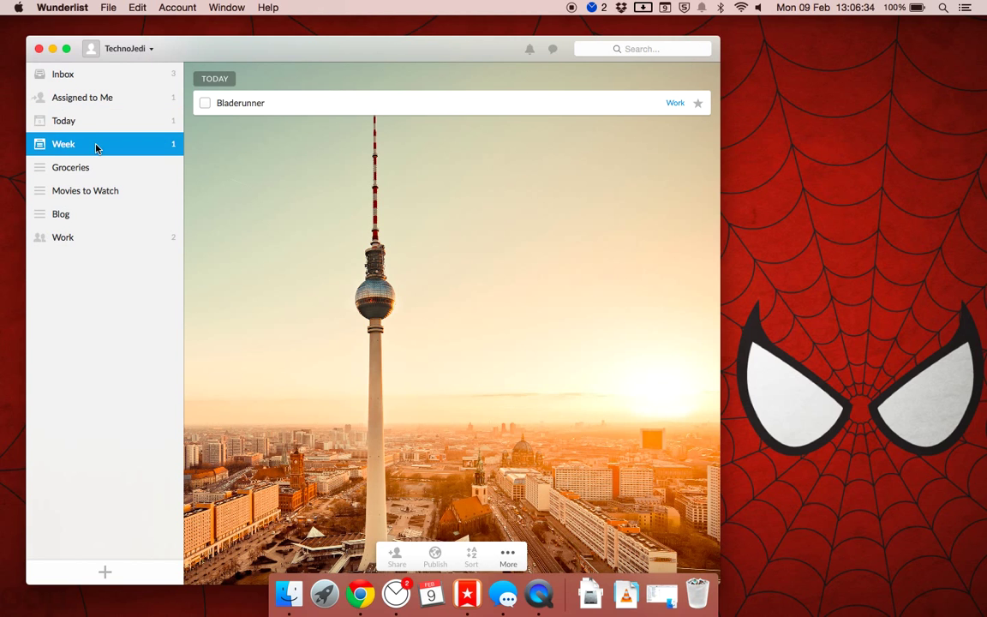
left_click(93, 127)
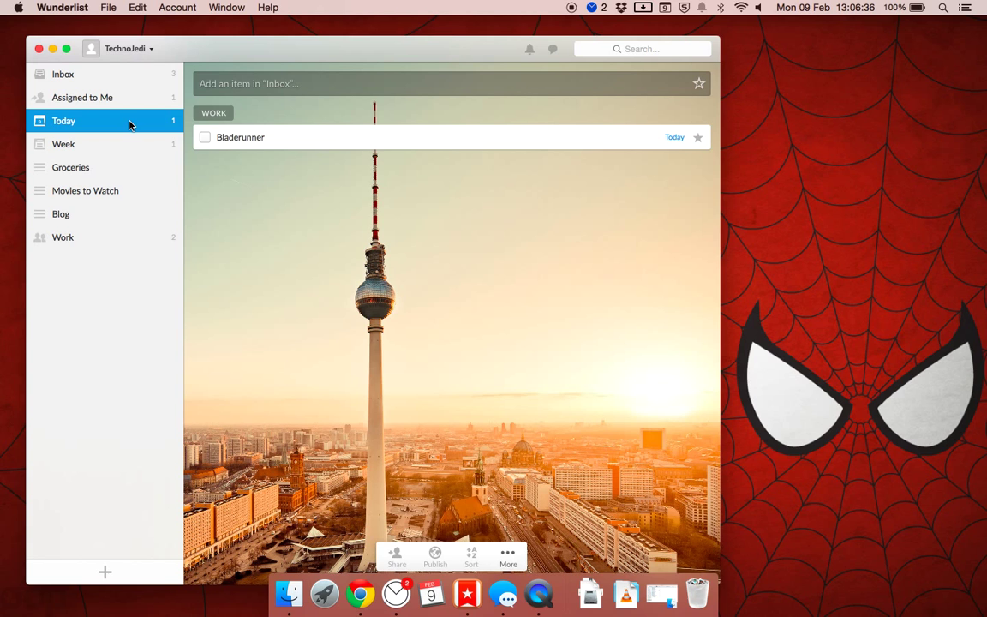
left_click(66, 144)
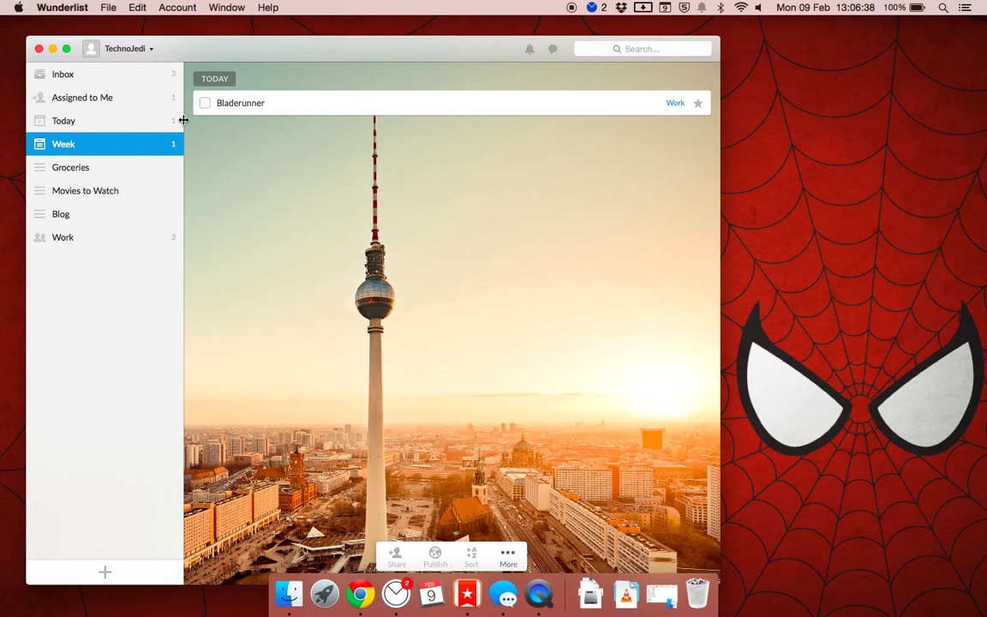
Step: Open the Groceries list and choose Add People from its right-click menu
left_click(83, 166)
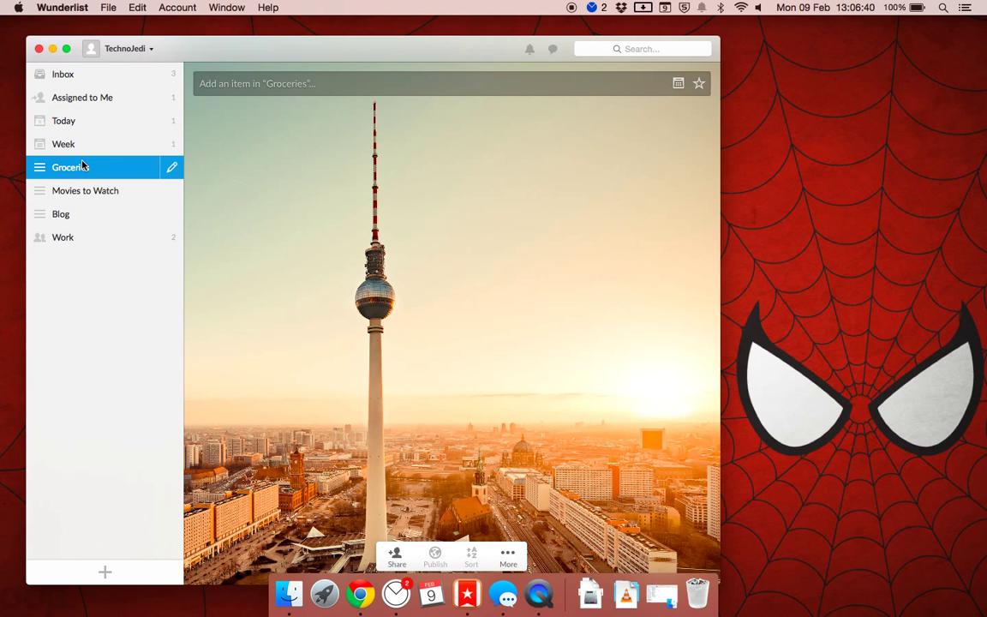
right_click(98, 169)
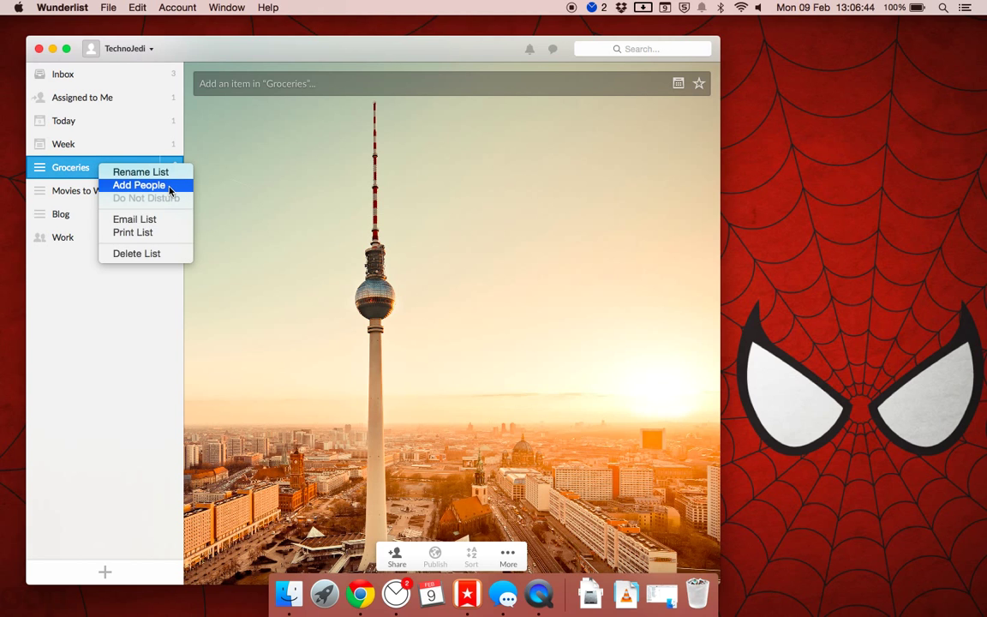
left_click(136, 328)
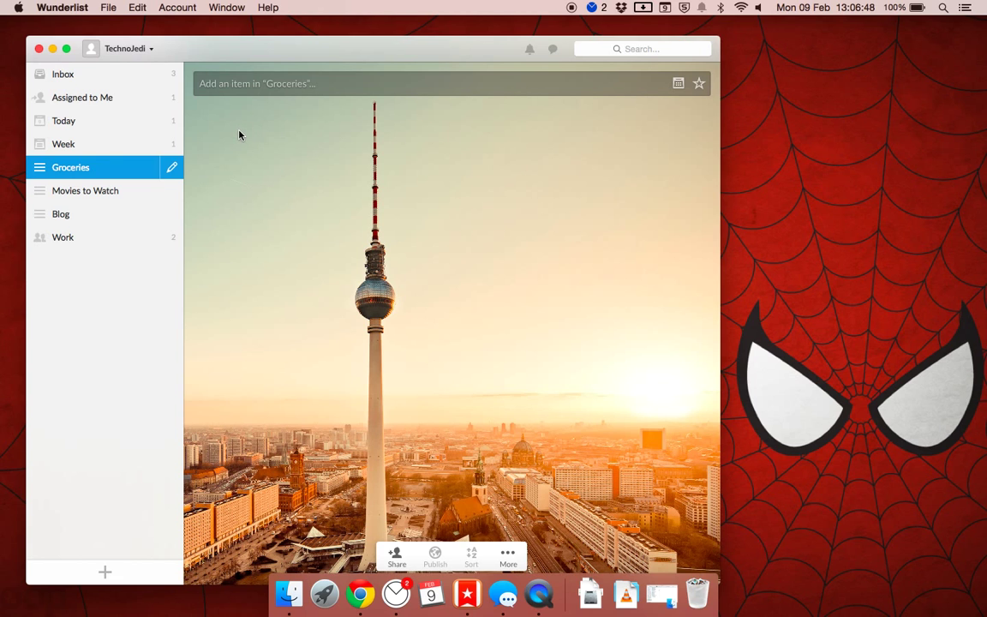
Step: Browse Movies to Watch, Blog, Today and Assigned to Me, ending on the Inbox
left_click(61, 197)
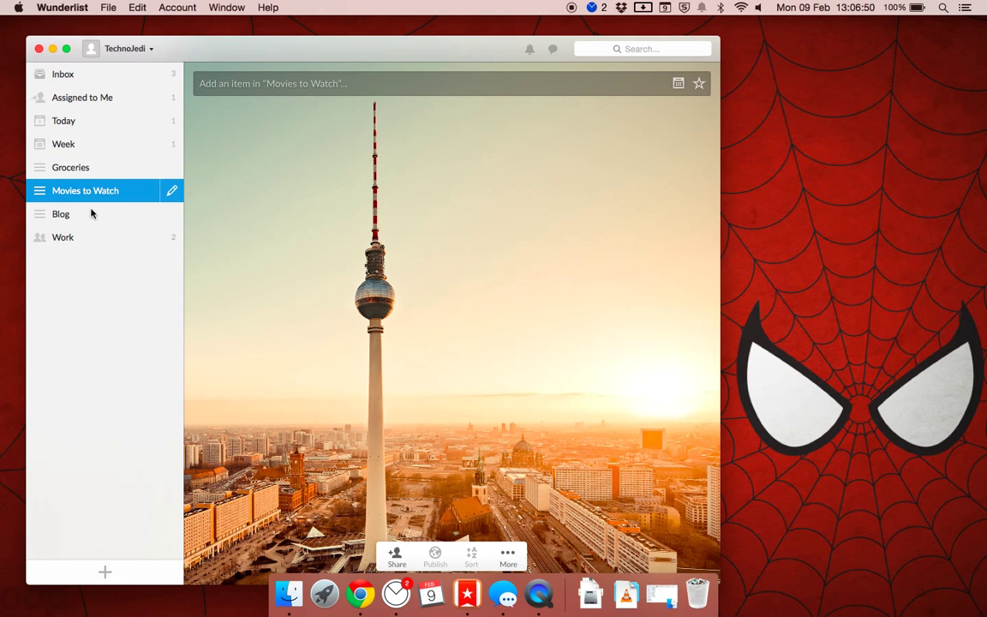
left_click(75, 213)
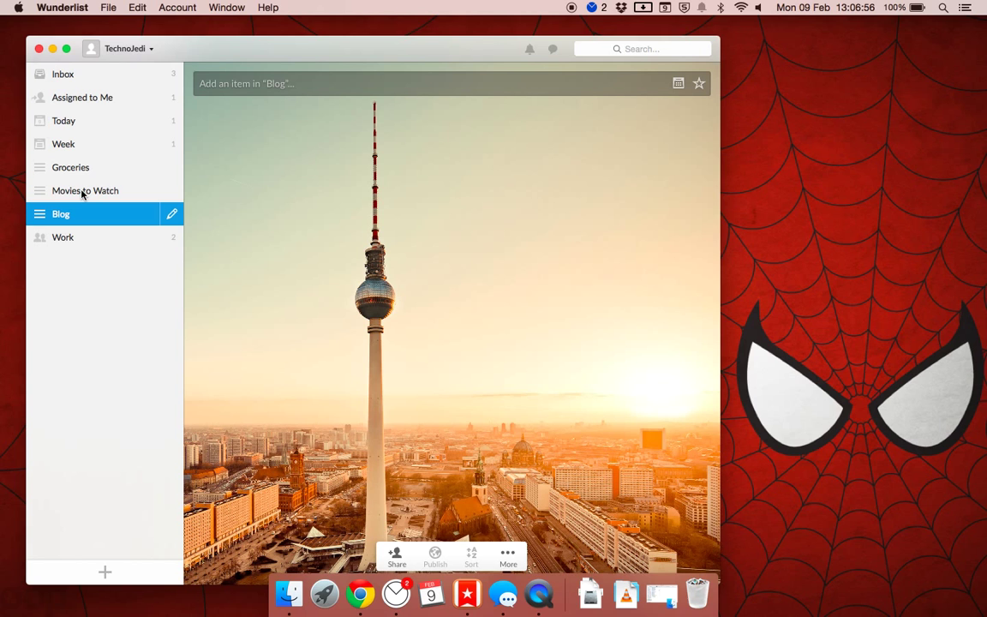
left_click(83, 192)
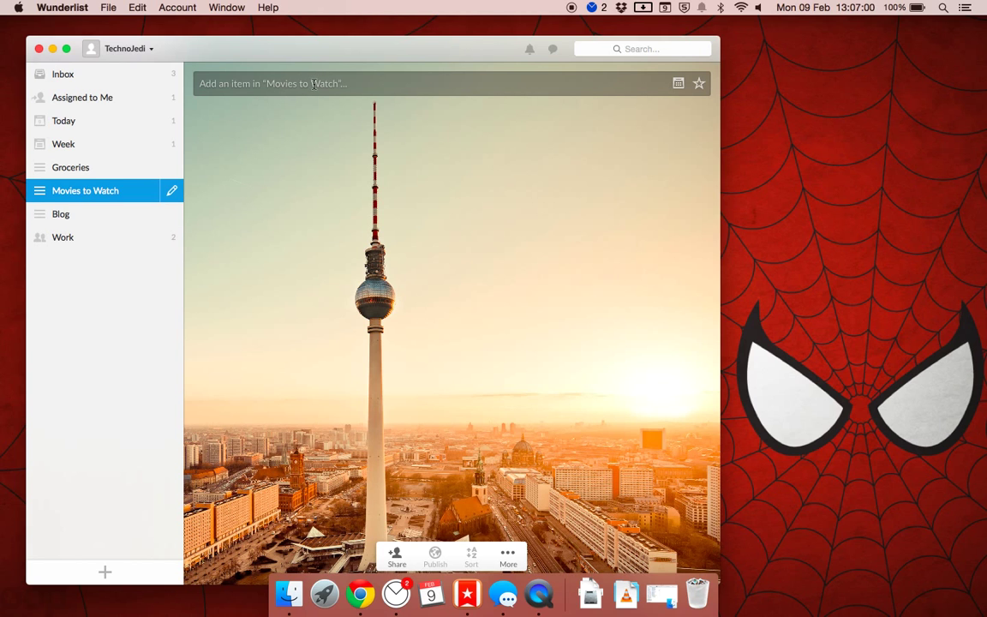
left_click(76, 216)
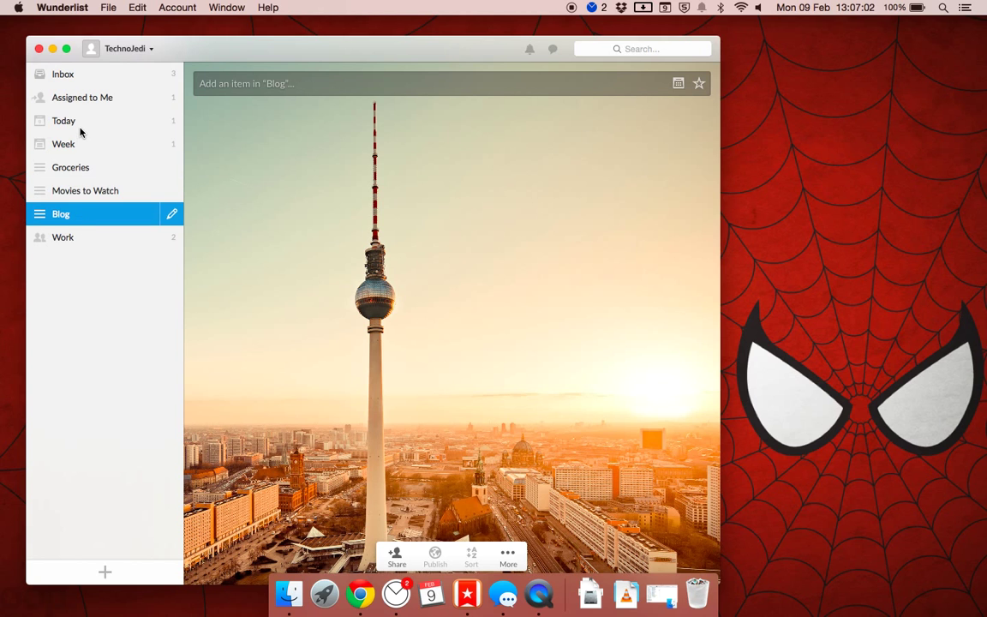
left_click(80, 128)
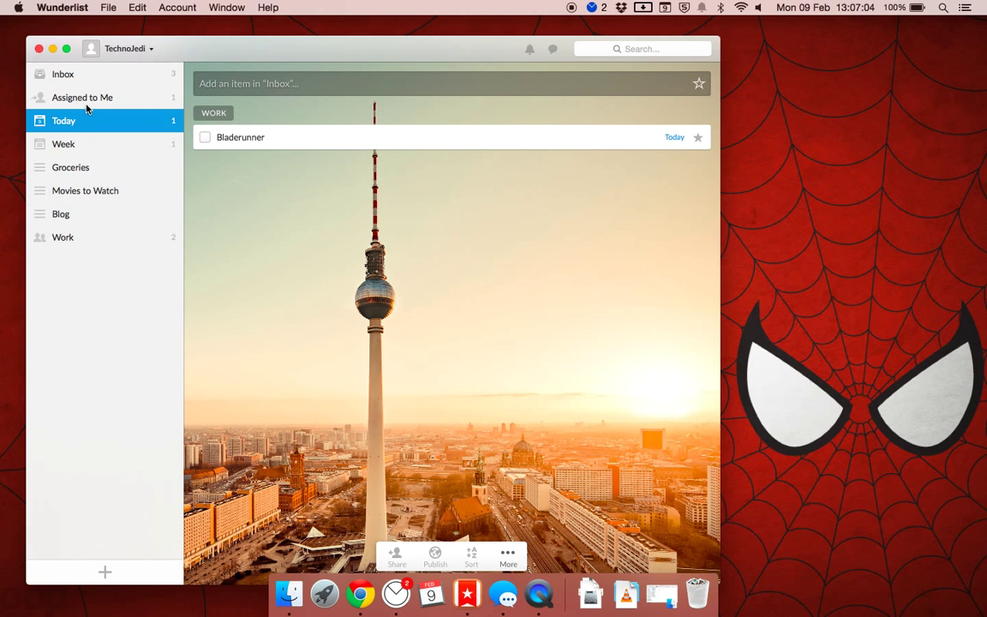
left_click(86, 104)
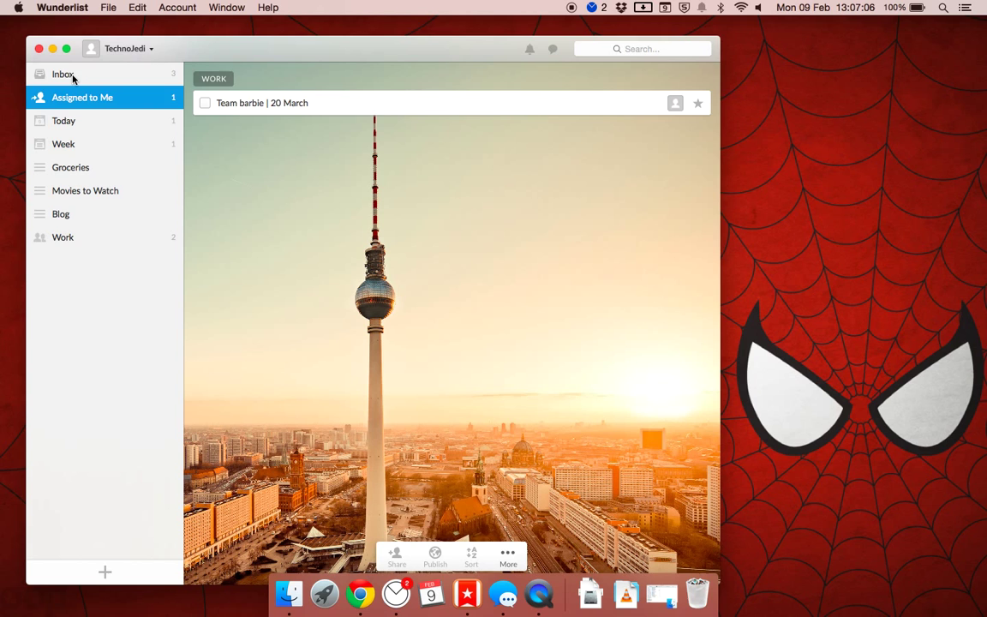
left_click(71, 75)
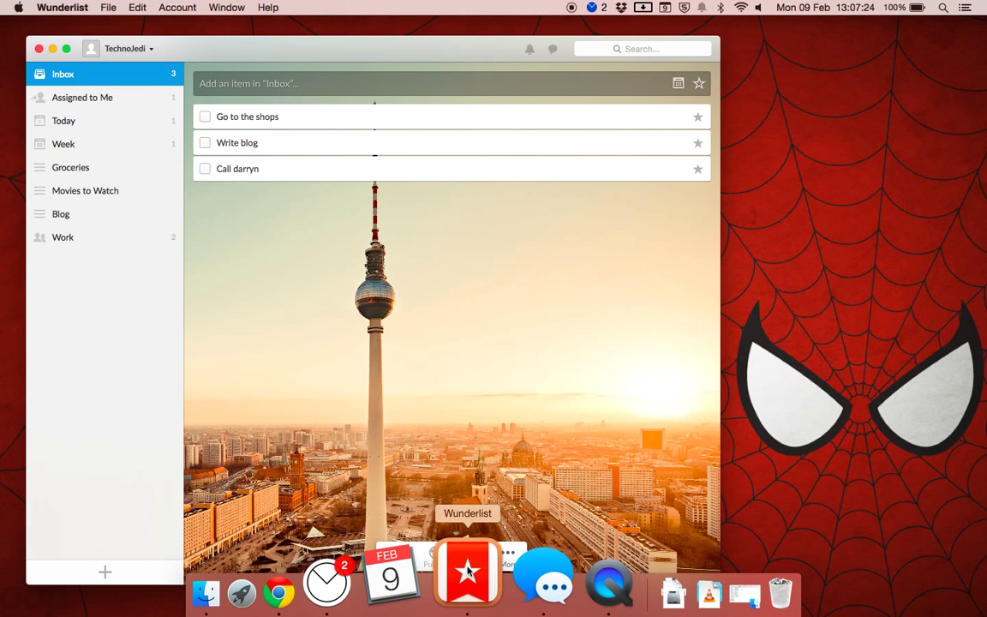
Step: Bring Wunderlist forward and view Assigned to Me, showing the Work task 'Team barbie | 20 March'
left_click(463, 600)
left_click(80, 97)
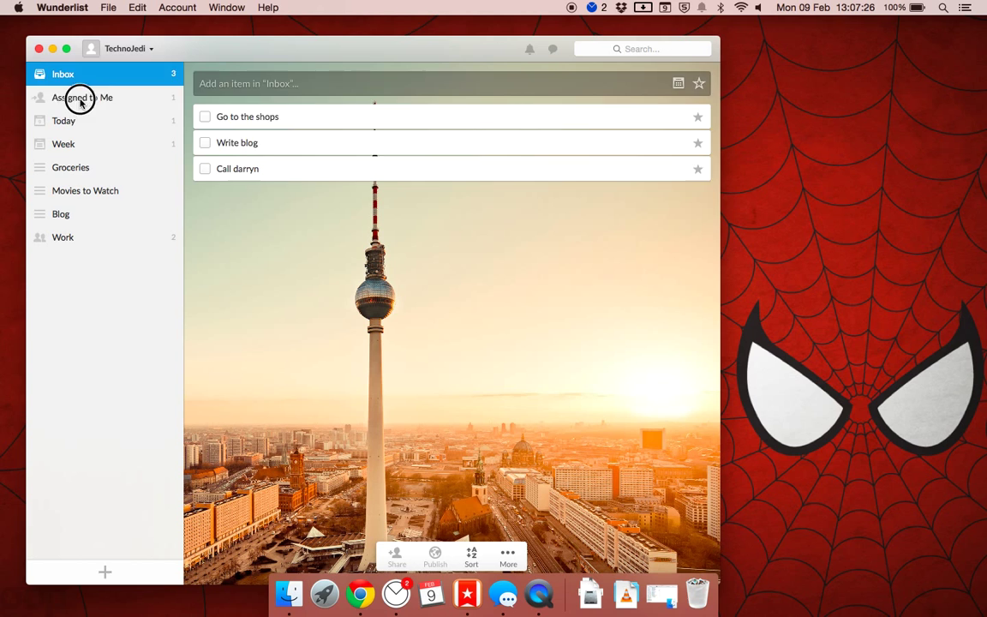
left_click(125, 51)
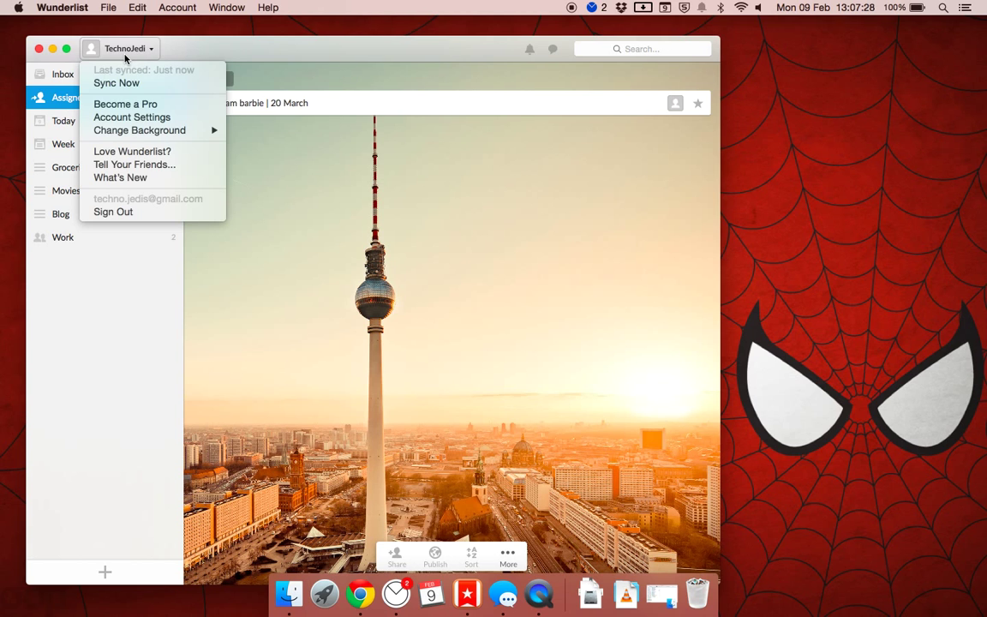
left_click(432, 378)
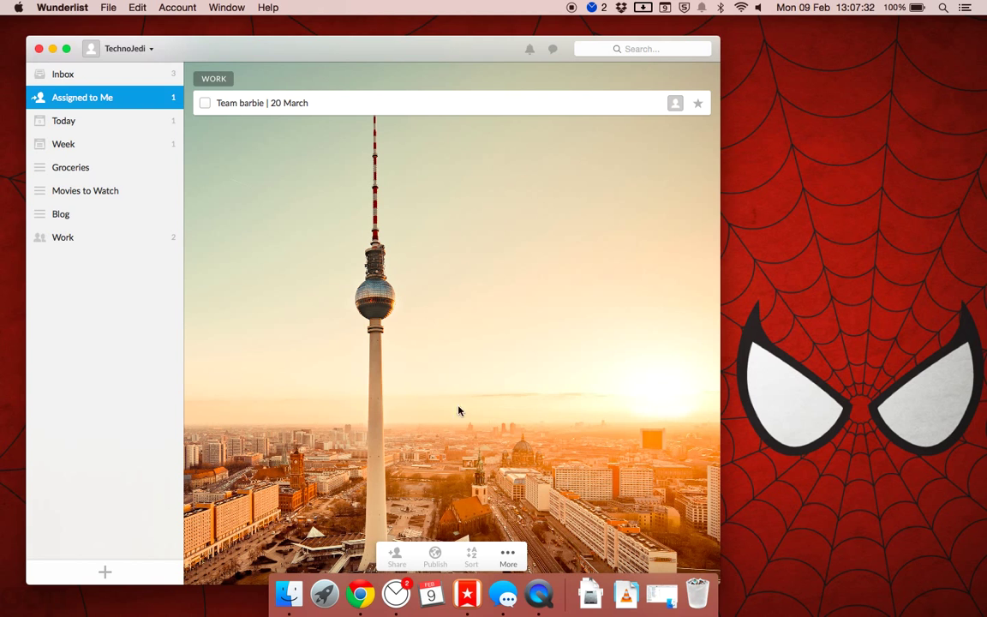